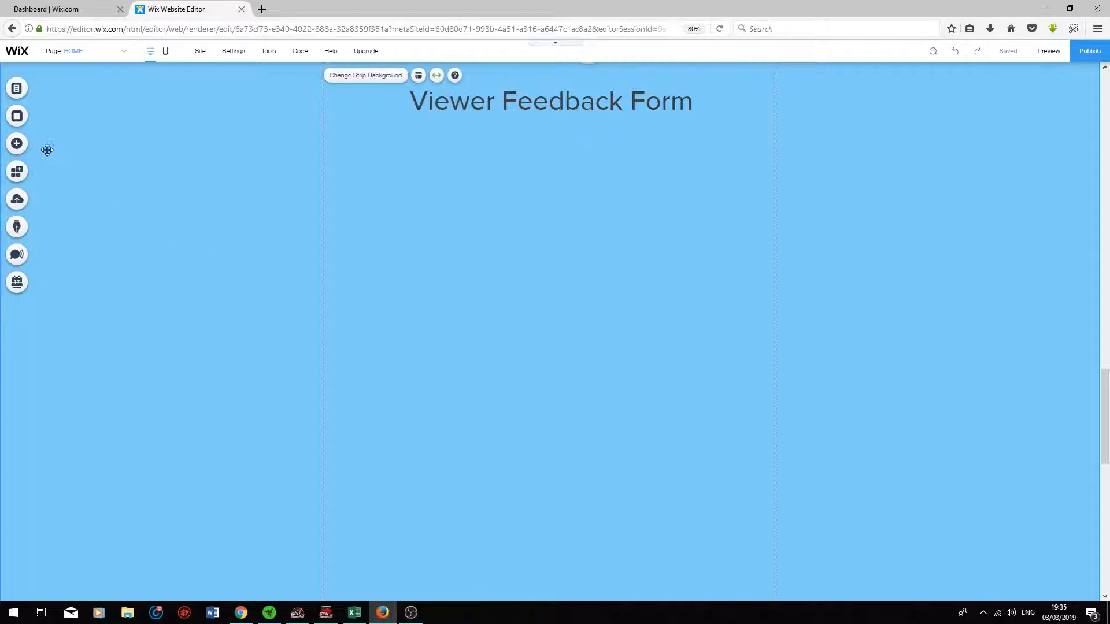
# Step: Browse the Add a Form templates (Contact, Sales Lead, Job Application, Support, Feedback, Quiz) and return to Contact
pyautogui.click(17, 143)
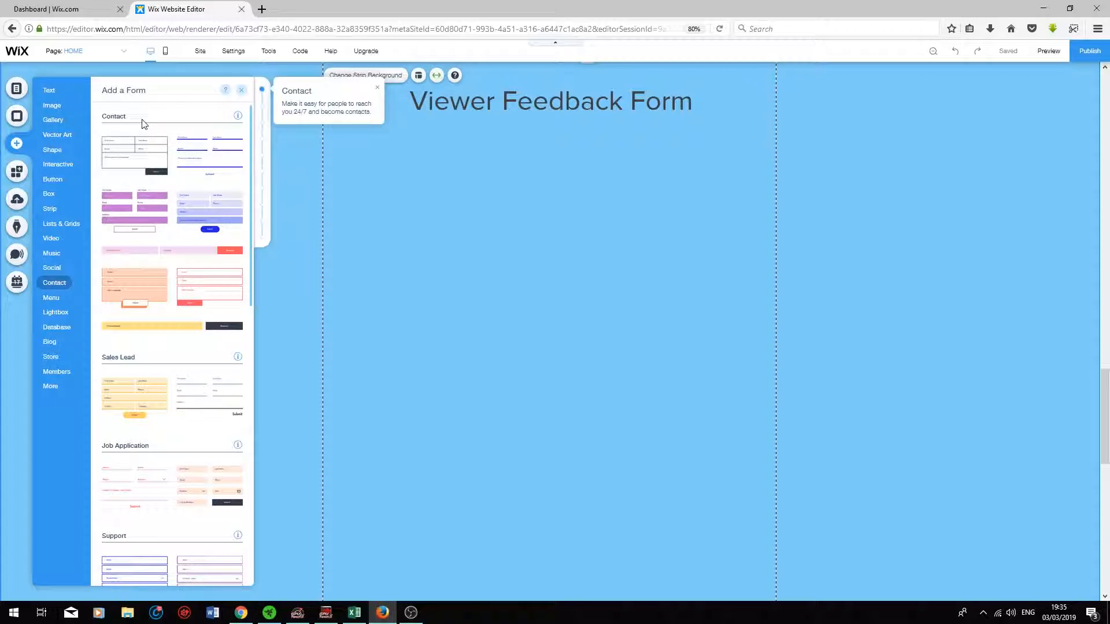
pyautogui.scroll(-4, 146, 136)
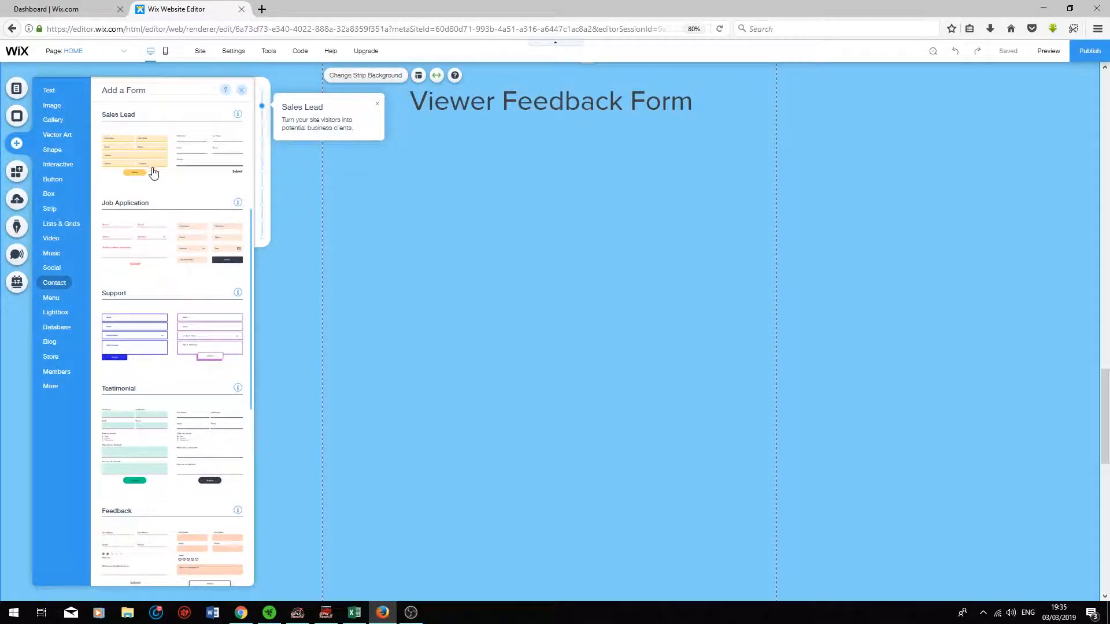
pyautogui.scroll(-2, 153, 173)
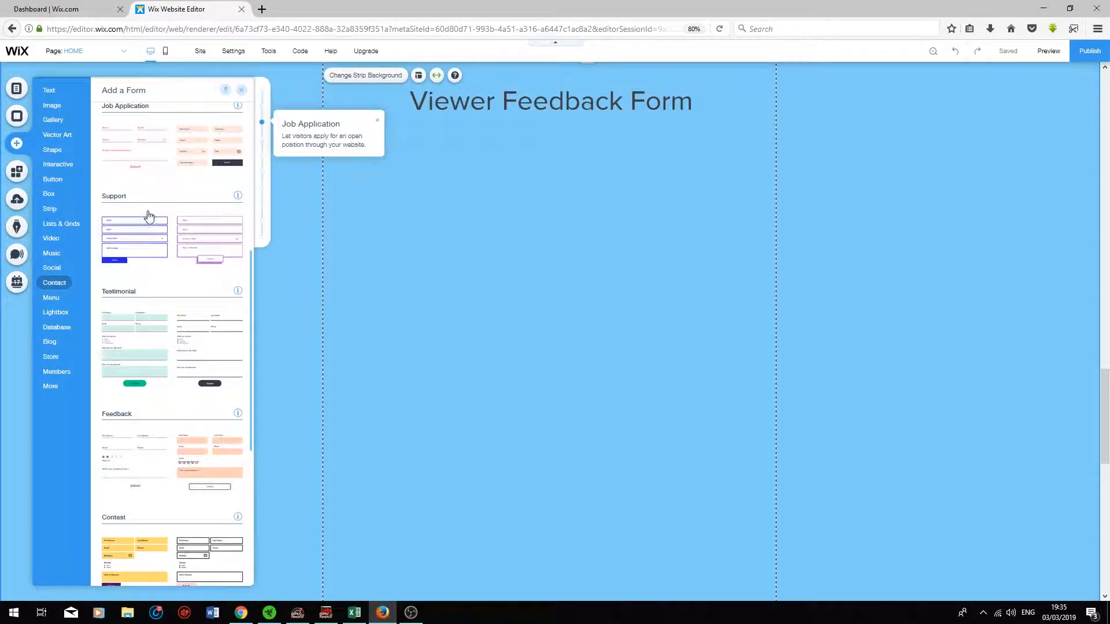
pyautogui.scroll(-5, 145, 405)
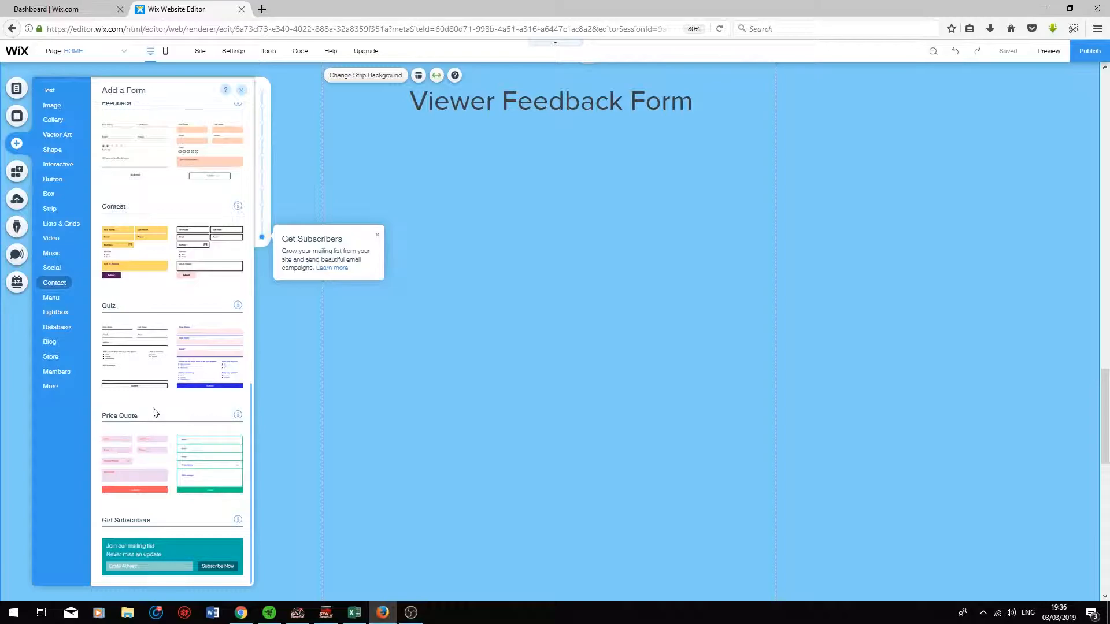
pyautogui.scroll(8, 169, 403)
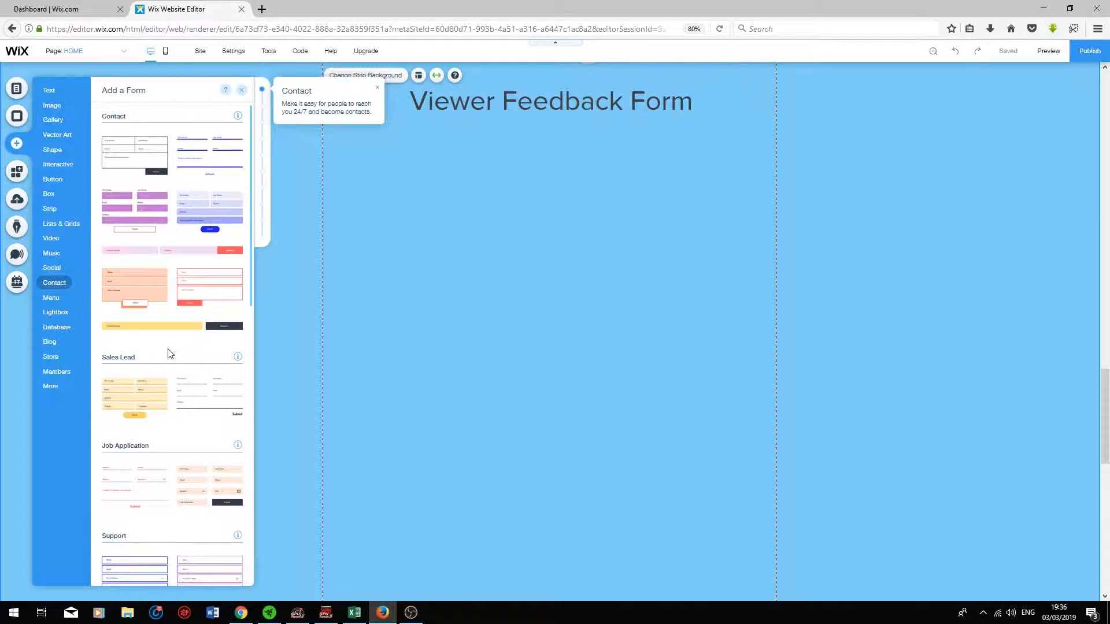
# Step: Place a Contact form under the heading and delete its First Name, Last Name, Phone, Email and message fields
pyautogui.moveTo(130, 164); pyautogui.dragTo(533, 332)
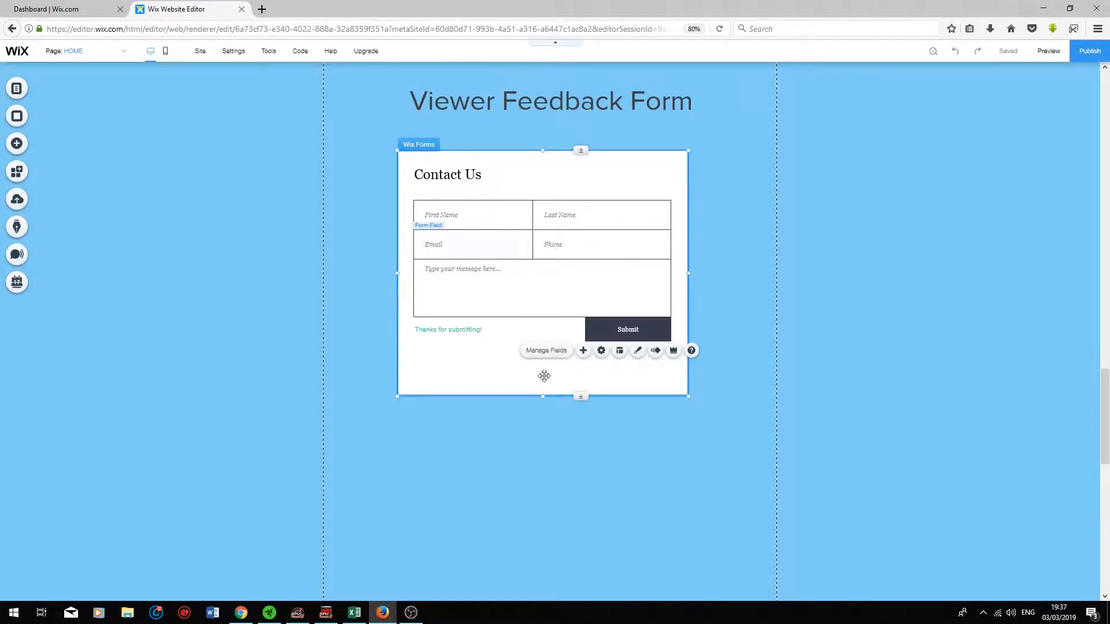
pyautogui.click(514, 204)
pyautogui.press('Delete')
pyautogui.click(544, 204)
pyautogui.press('Delete')
pyautogui.click(534, 231)
pyautogui.press('Delete')
pyautogui.click(520, 231)
pyautogui.press('Delete')
pyautogui.click(527, 262)
pyautogui.press('Delete')
# Step: Delete the form's Submit button, thanks-for-submitting text and Contact Us title
pyautogui.click(597, 329)
pyautogui.press('Delete')
pyautogui.click(479, 330)
pyautogui.press('Delete')
pyautogui.click(459, 176)
pyautogui.press('Delete')
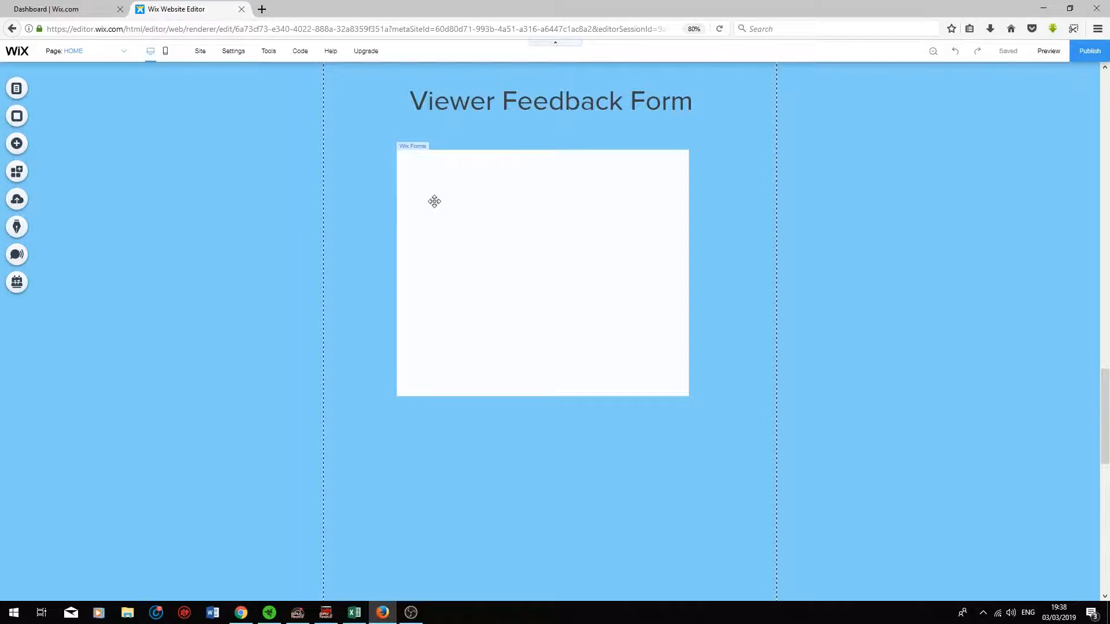
# Step: Insert the Forms.jpg reference image from Site Files onto the page
pyautogui.scroll(-1, 433, 201)
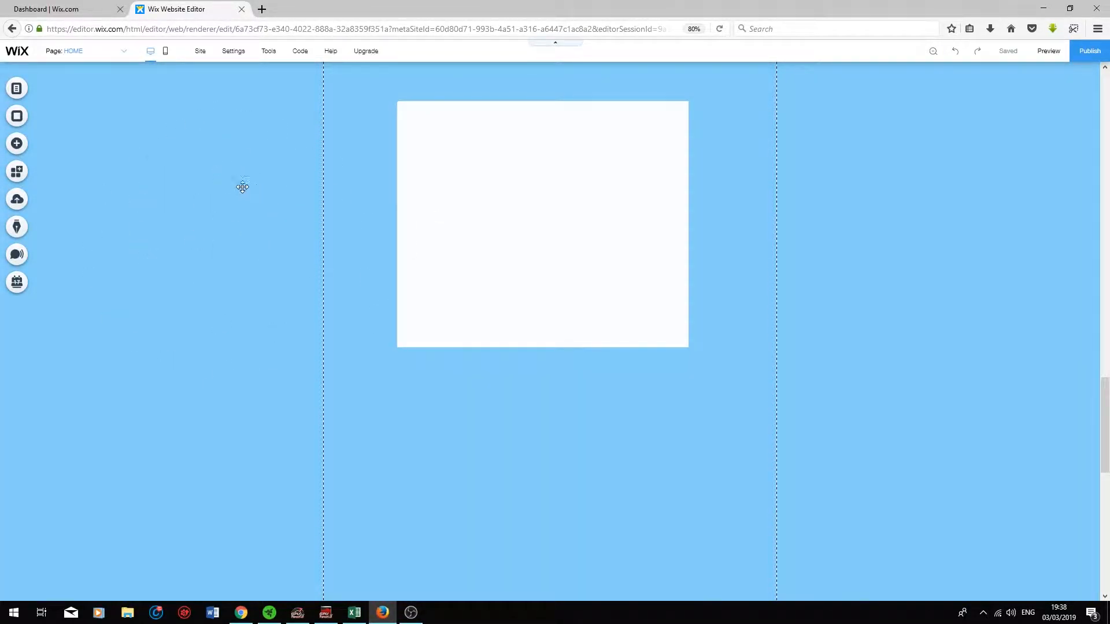
pyautogui.click(15, 146)
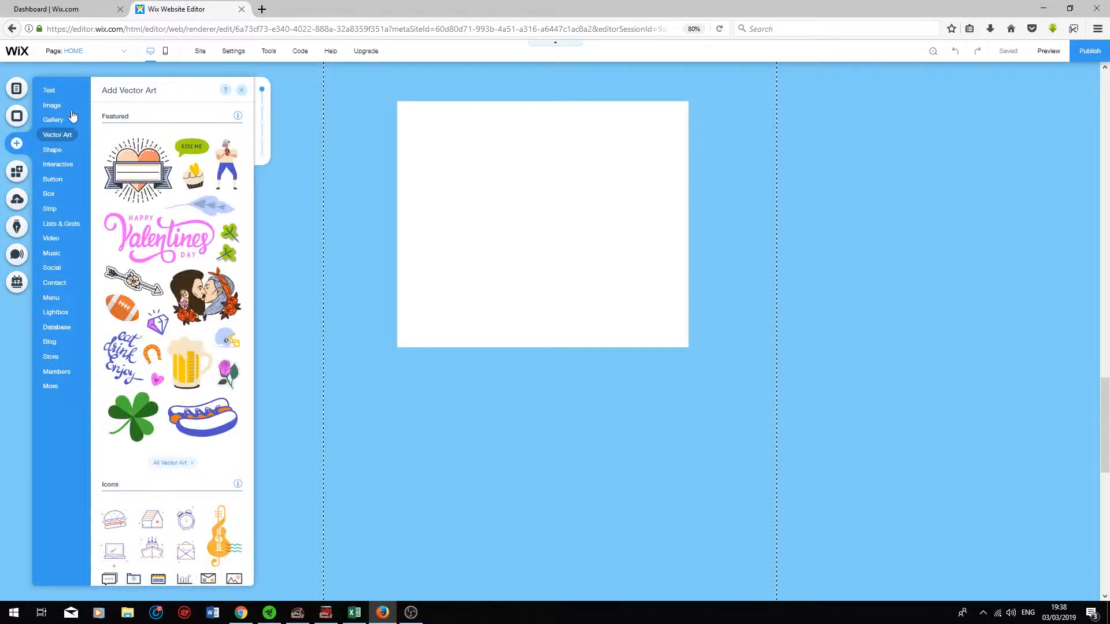
pyautogui.click(59, 106)
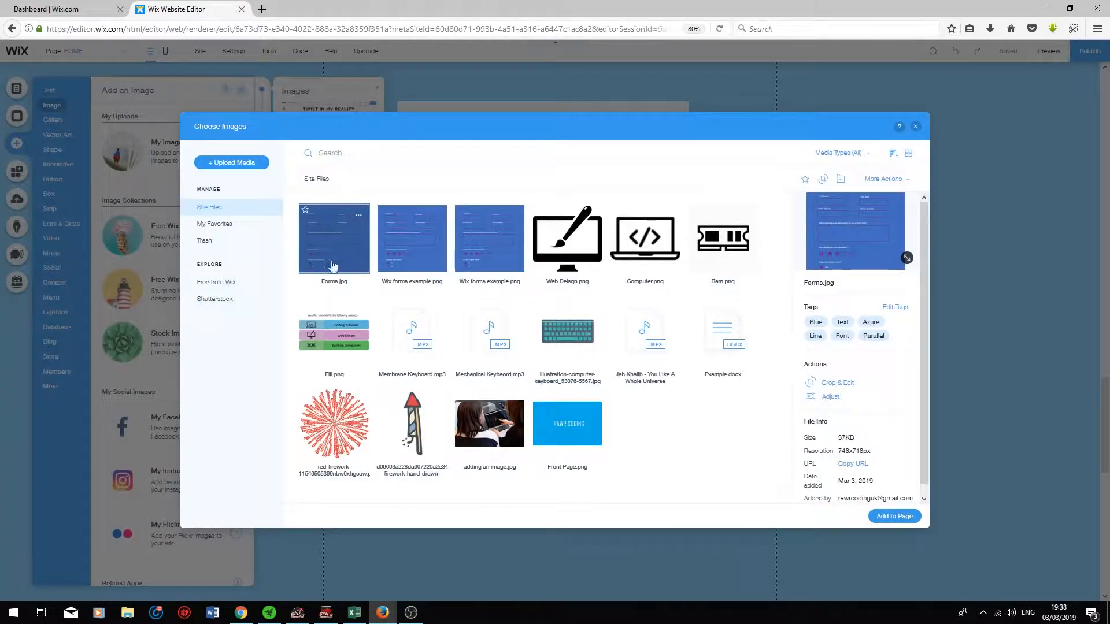
pyautogui.click(890, 516)
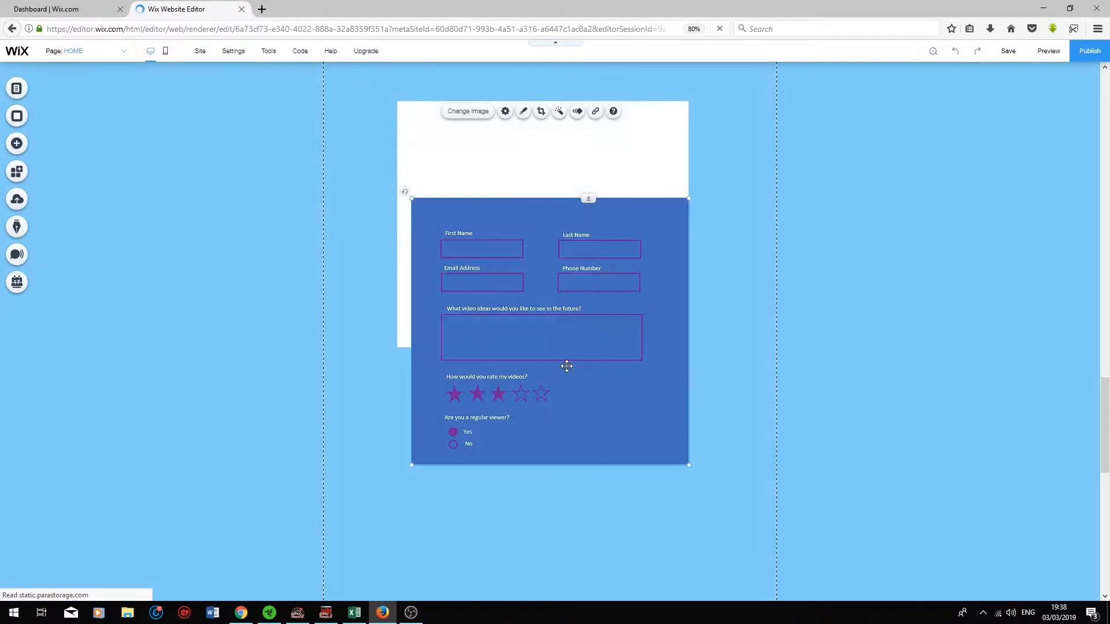
# Step: Drag the Forms.jpg mock-up to the left of the empty form and select the form box
pyautogui.moveTo(565, 367); pyautogui.dragTo(136, 186)
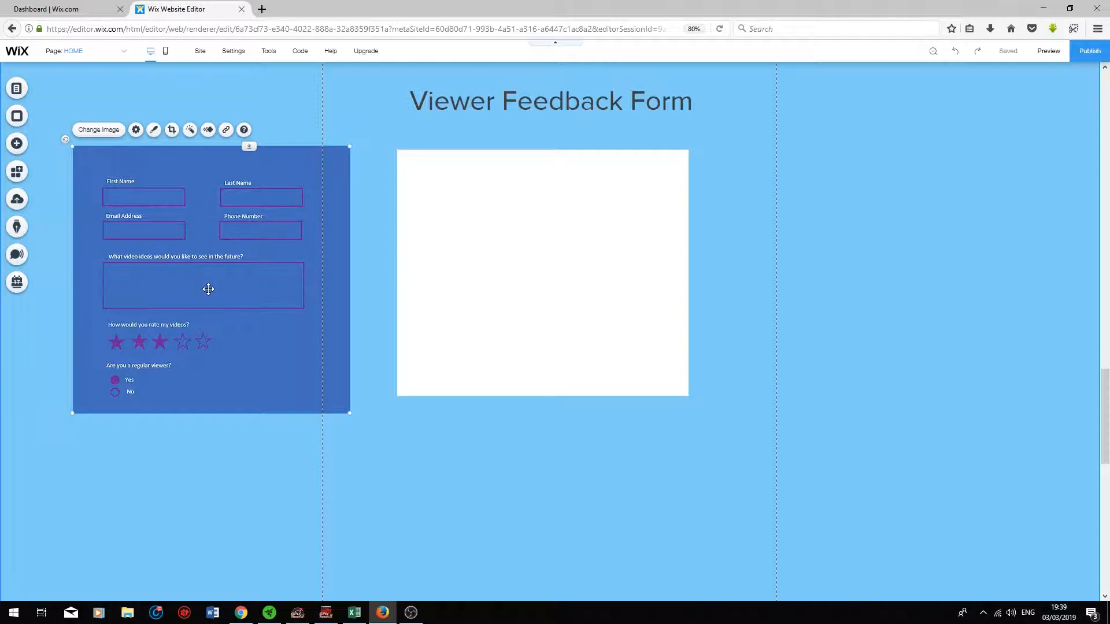
pyautogui.click(451, 230)
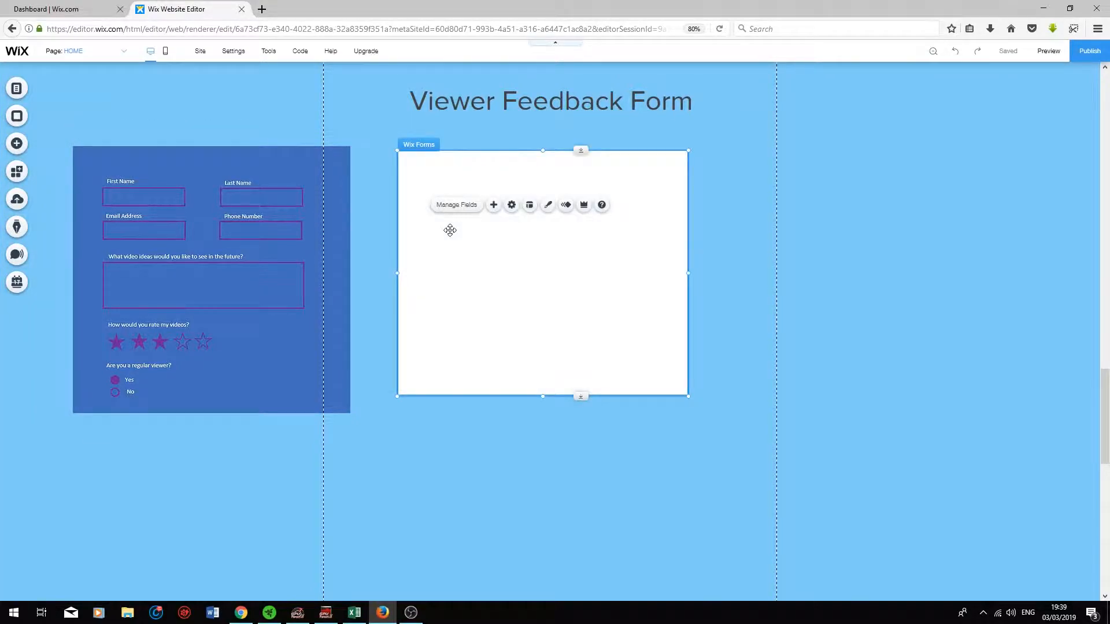
# Step: Add First Name, Last Name, Email and Phone fields to the empty form
pyautogui.click(495, 206)
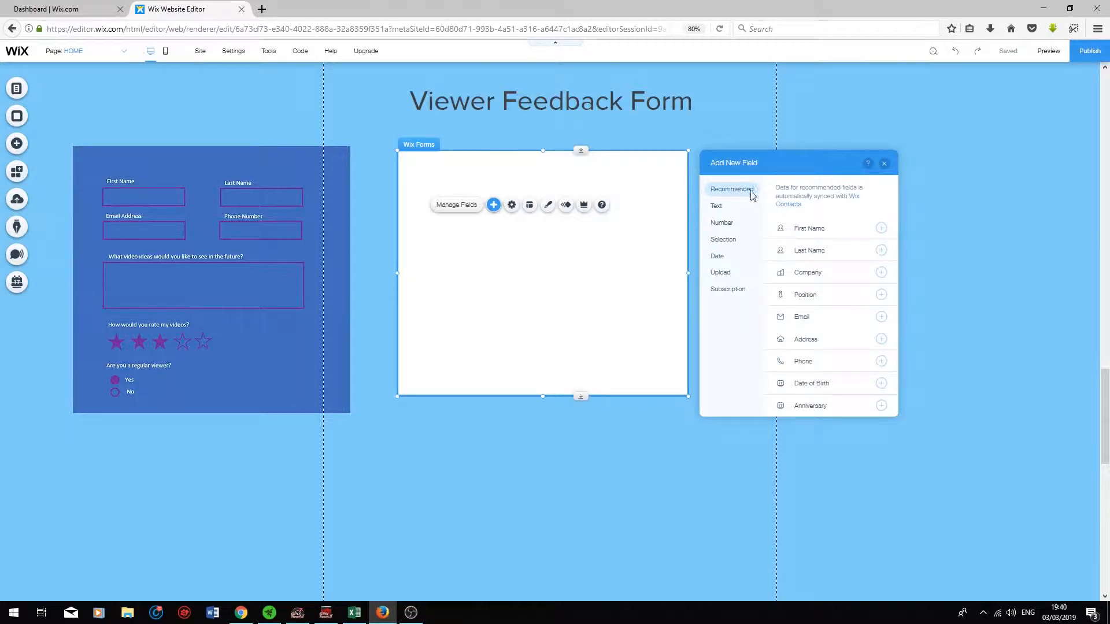
pyautogui.click(880, 229)
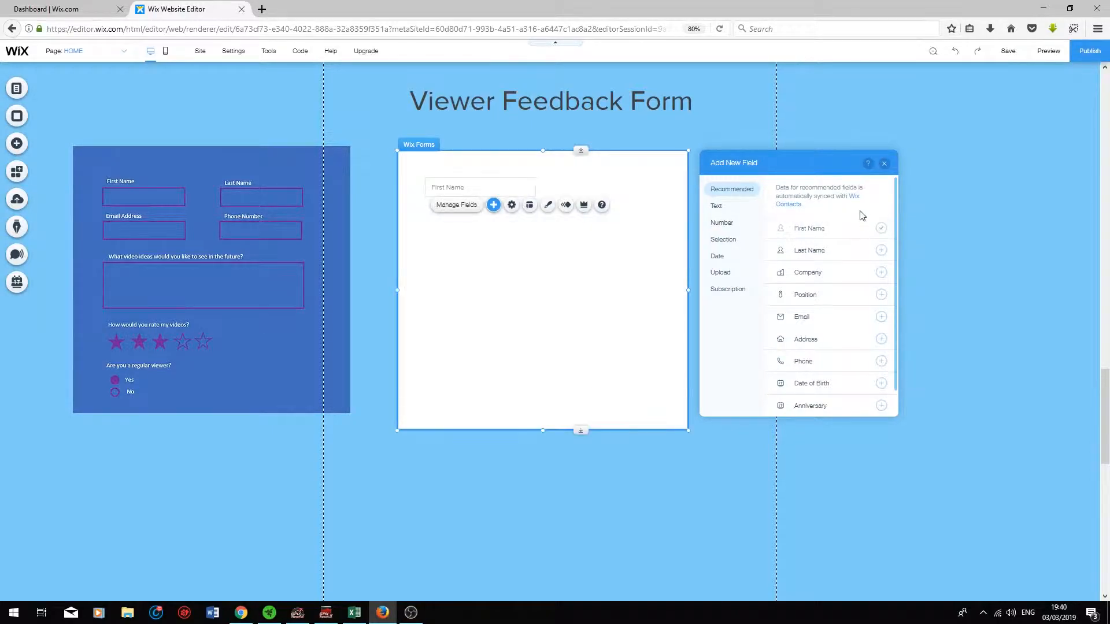
pyautogui.click(880, 251)
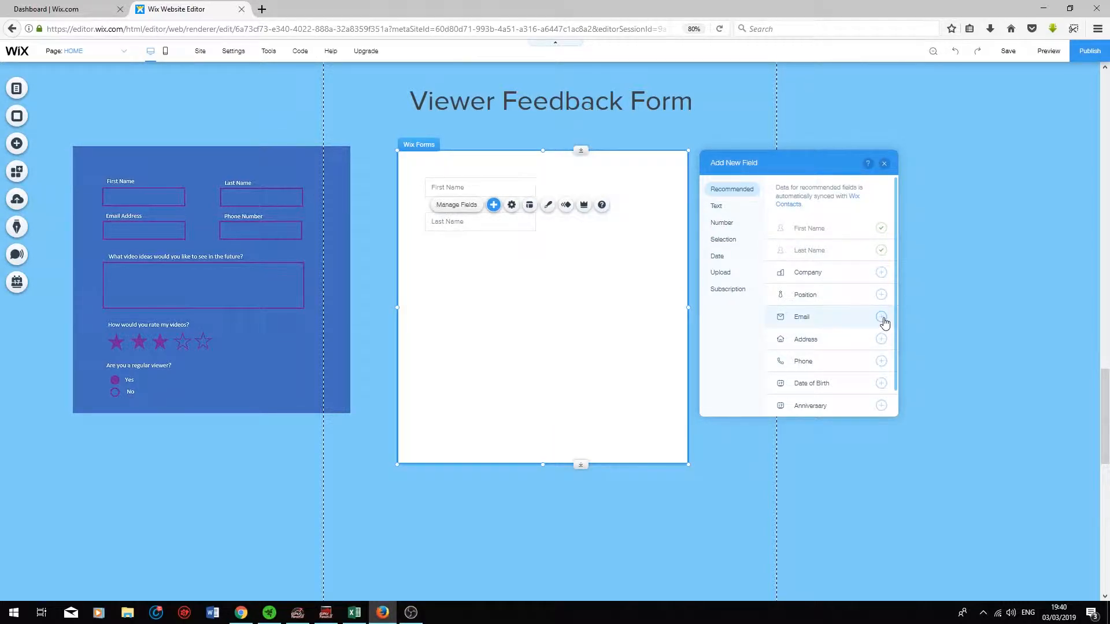
pyautogui.click(881, 318)
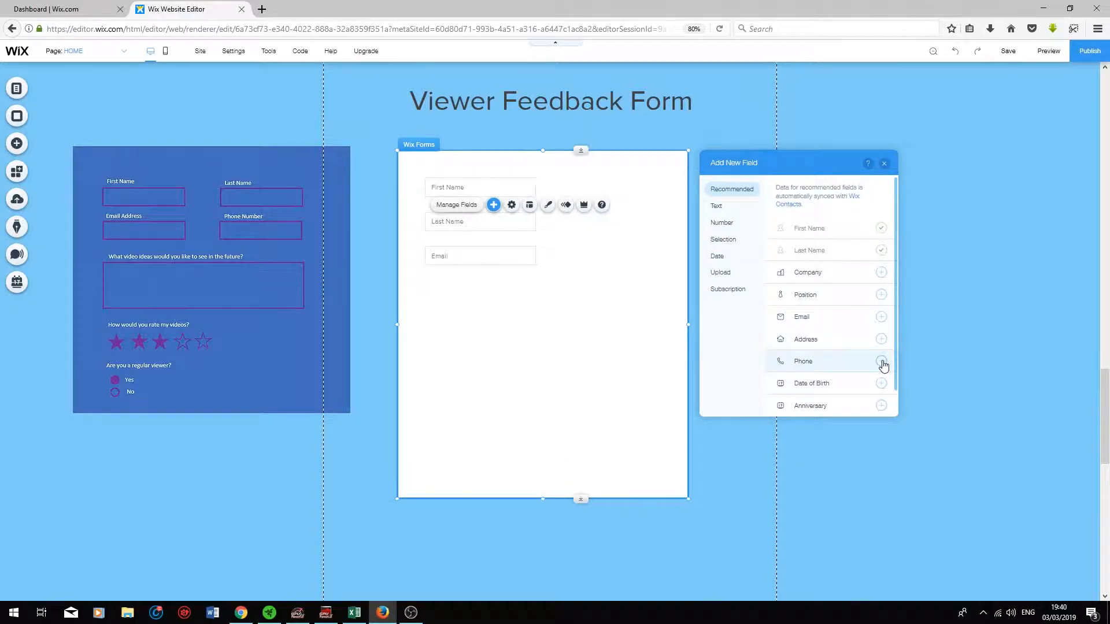
pyautogui.click(881, 363)
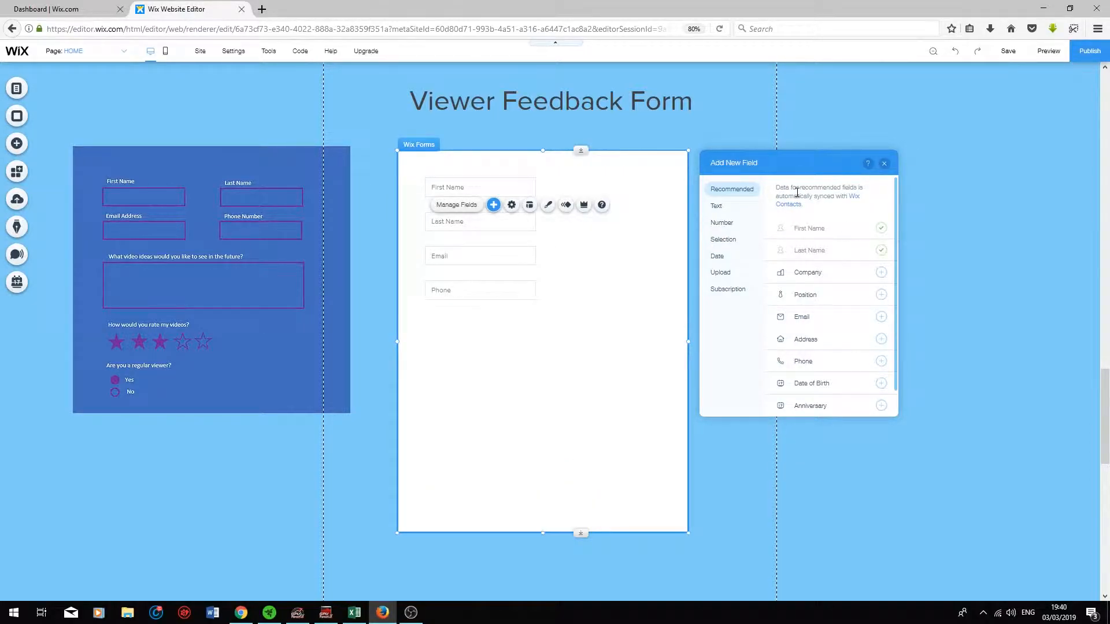
# Step: Add a Paragraph answer field and a single-selection Pick a color field to the form
pyautogui.click(718, 209)
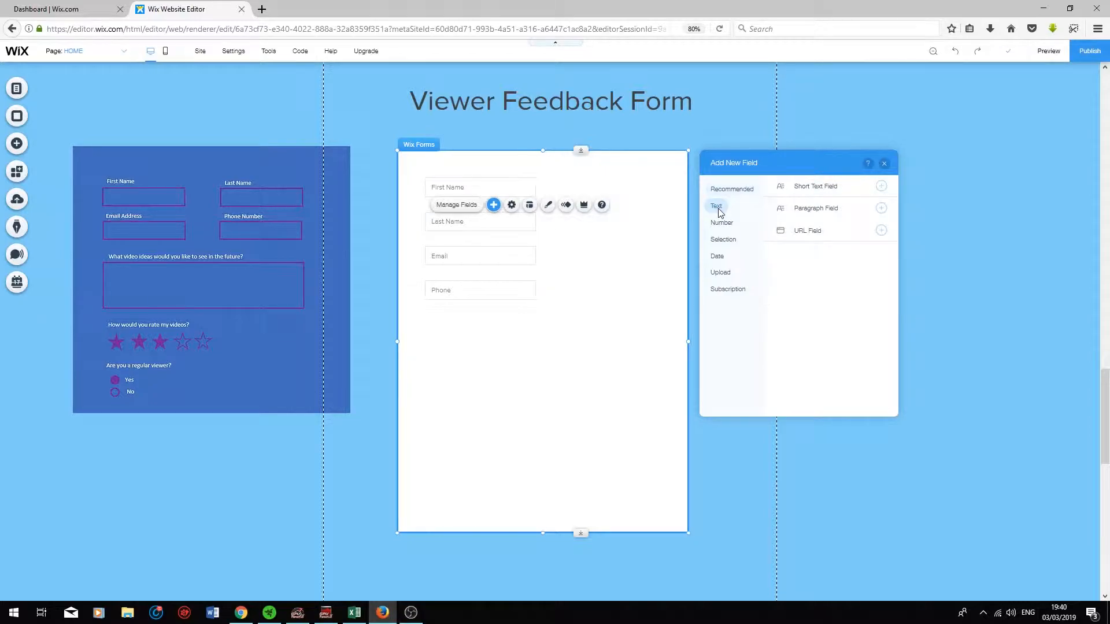
pyautogui.click(881, 210)
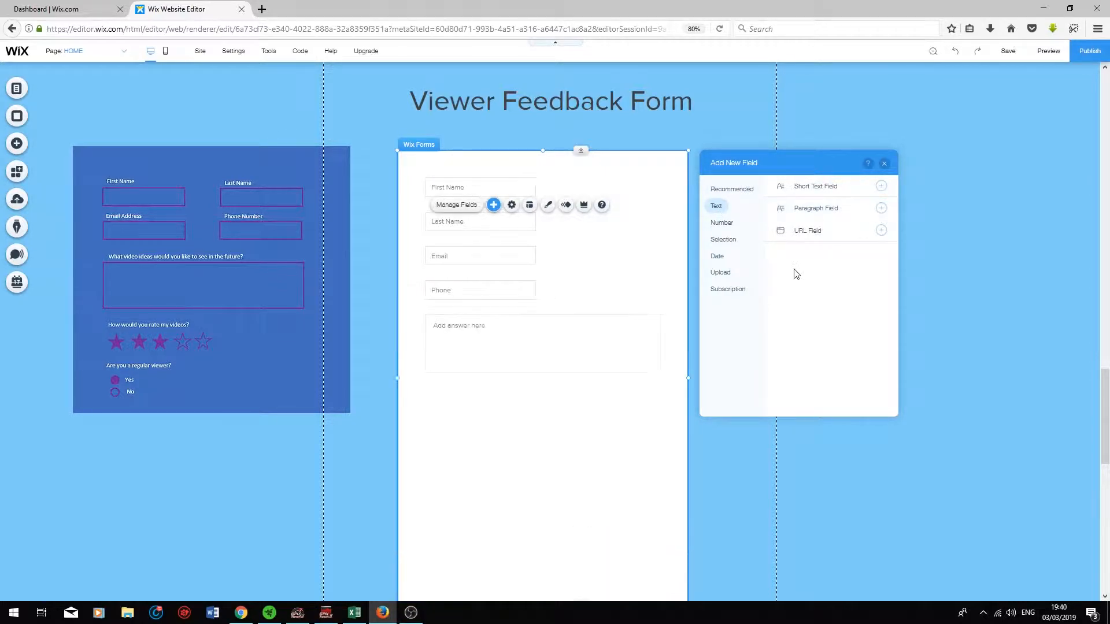
pyautogui.click(724, 242)
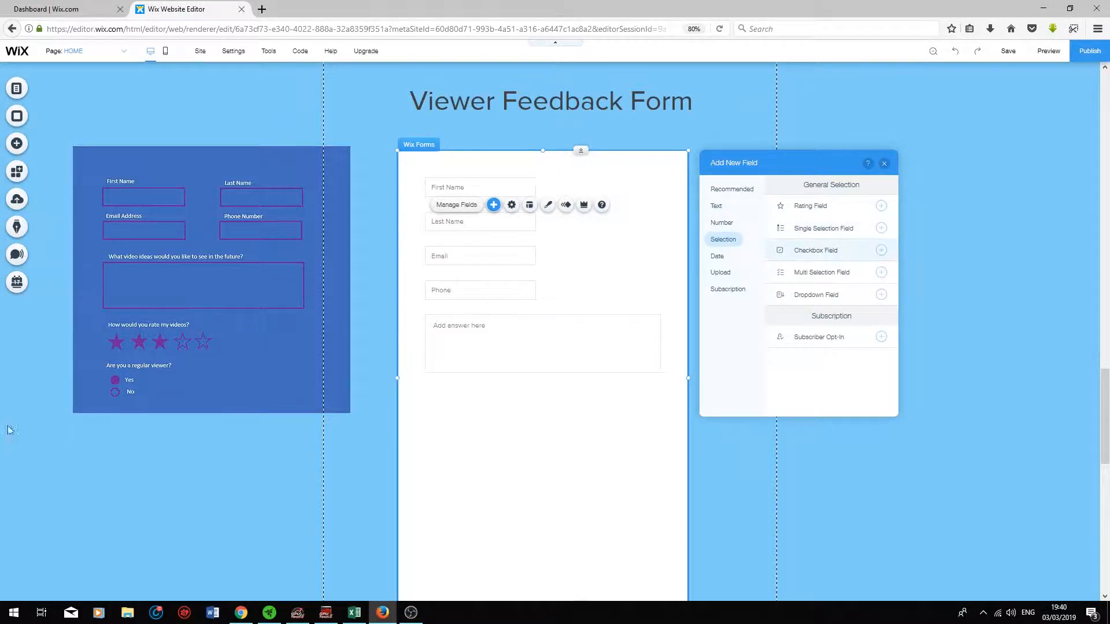
pyautogui.click(881, 227)
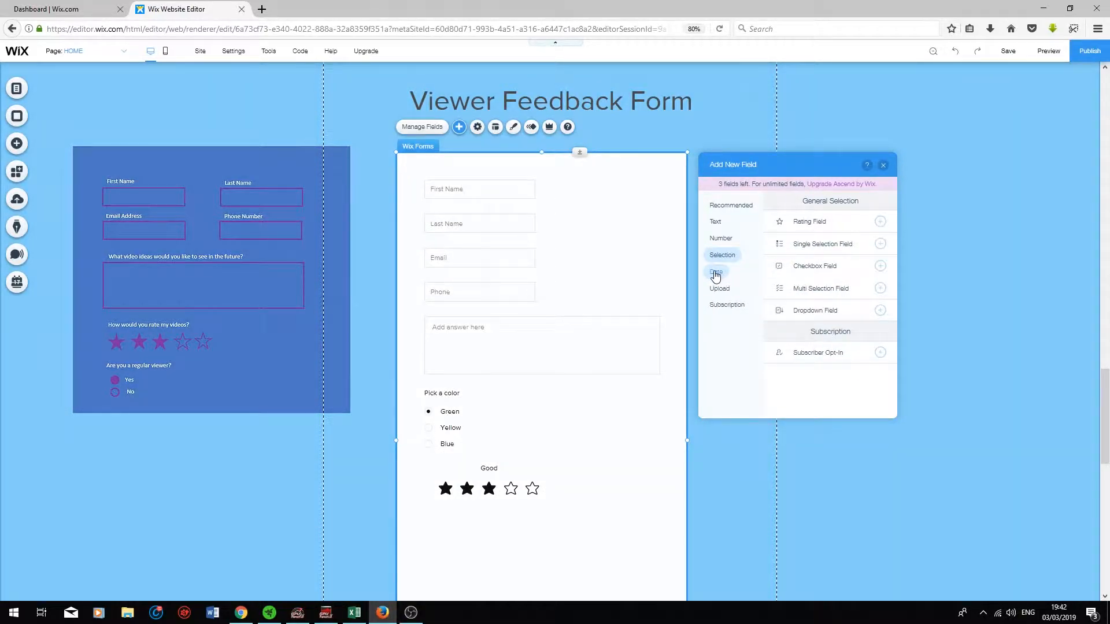
pyautogui.click(718, 273)
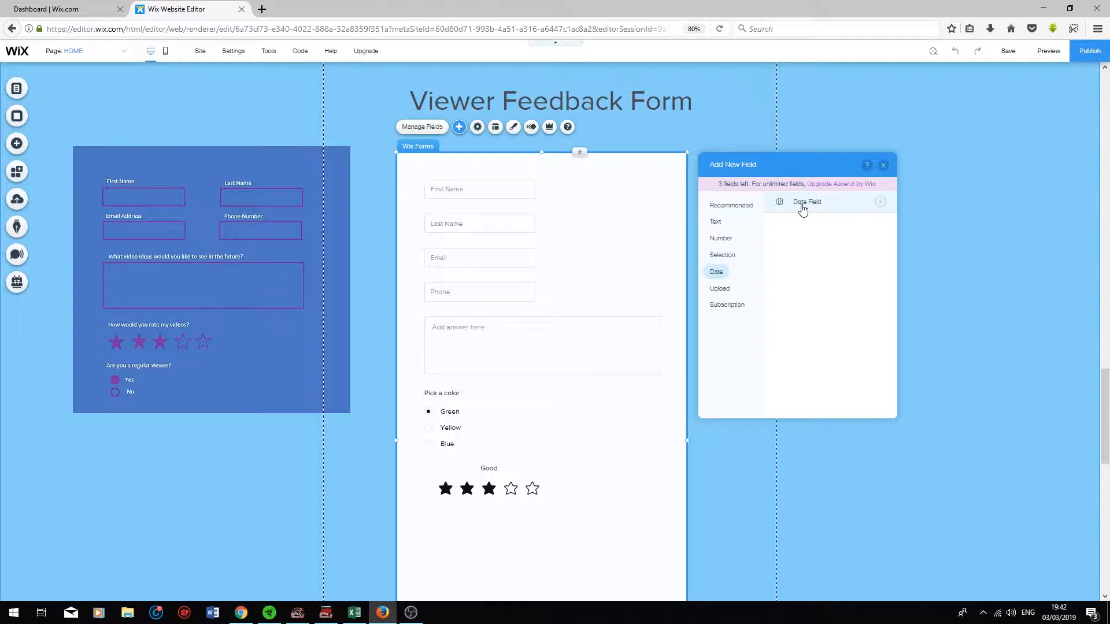
pyautogui.click(724, 292)
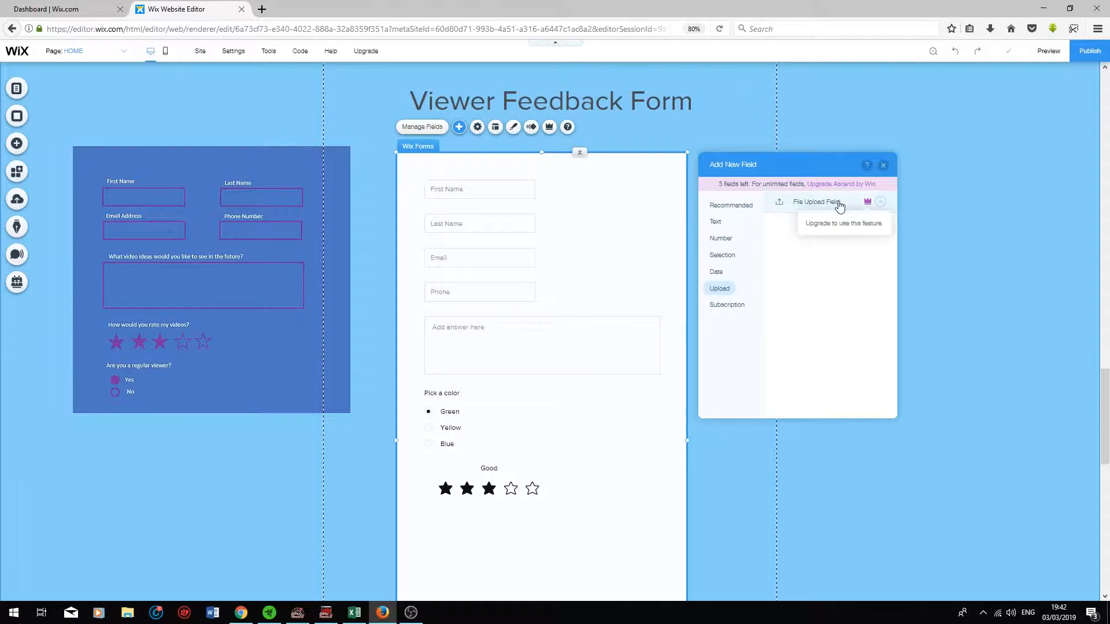
pyautogui.click(728, 305)
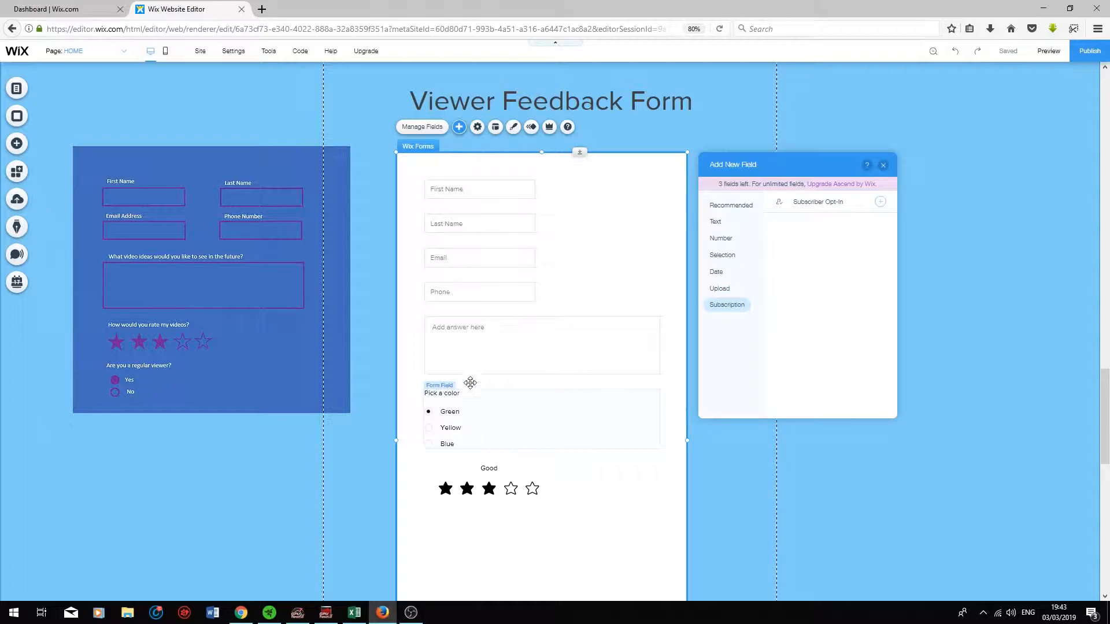
pyautogui.hotkey('ctrl', 'f')
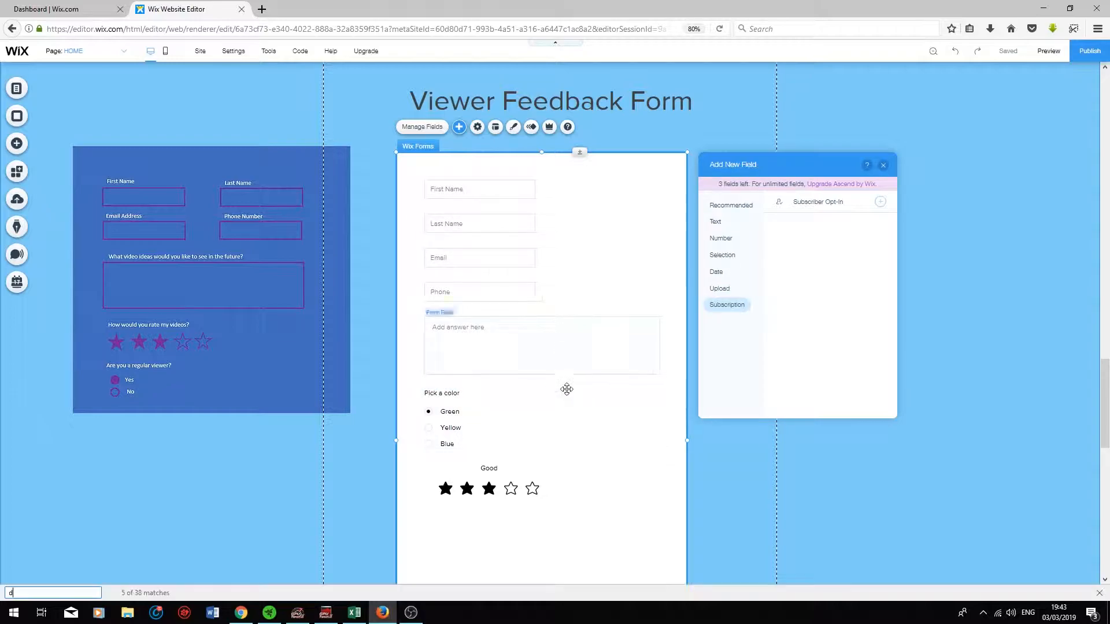
pyautogui.write('d')
pyautogui.press('Escape')
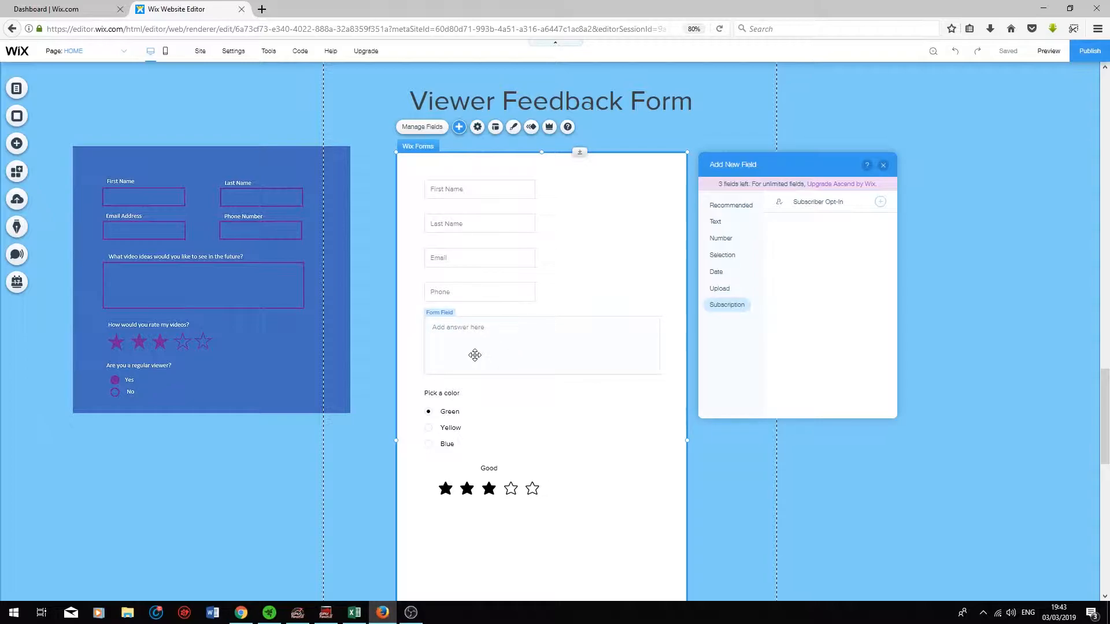
pyautogui.click(884, 166)
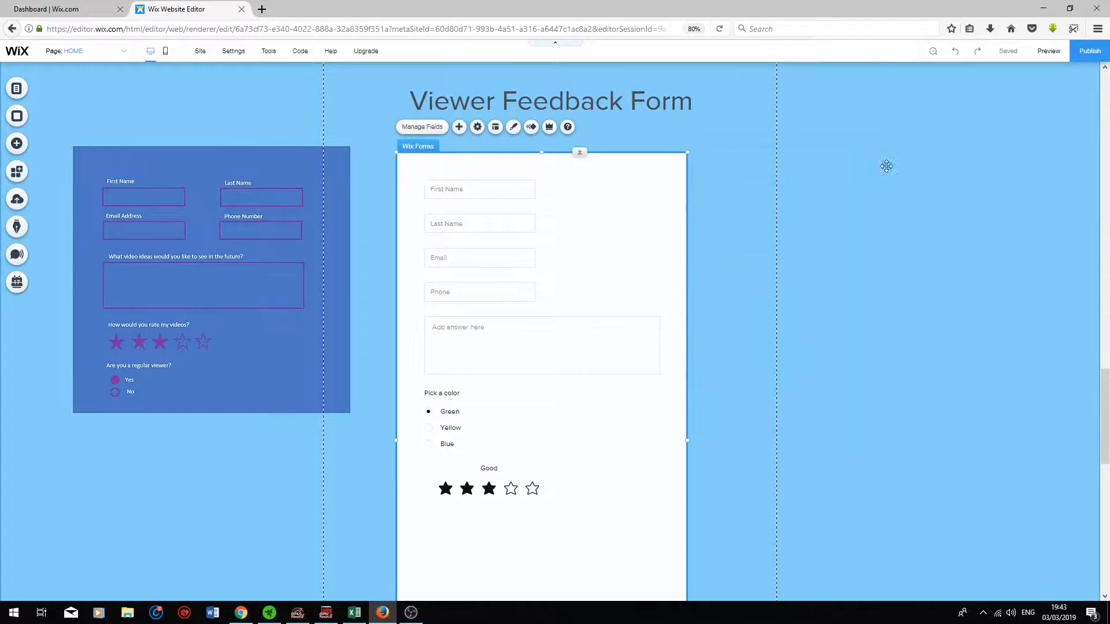
pyautogui.click(485, 224)
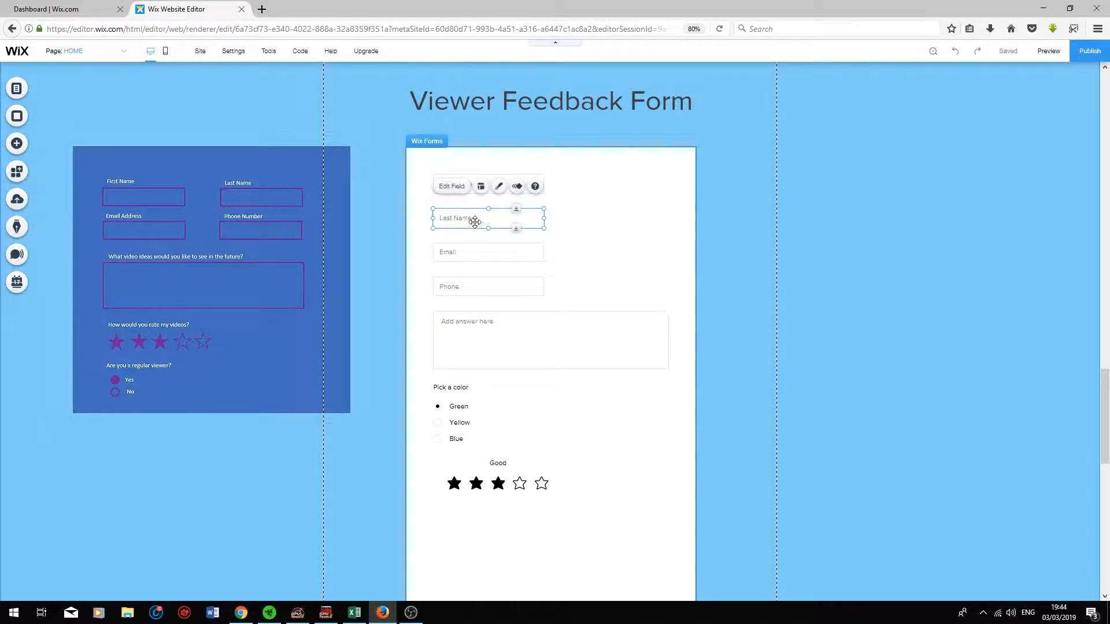
pyautogui.moveTo(496, 222); pyautogui.dragTo(609, 187)
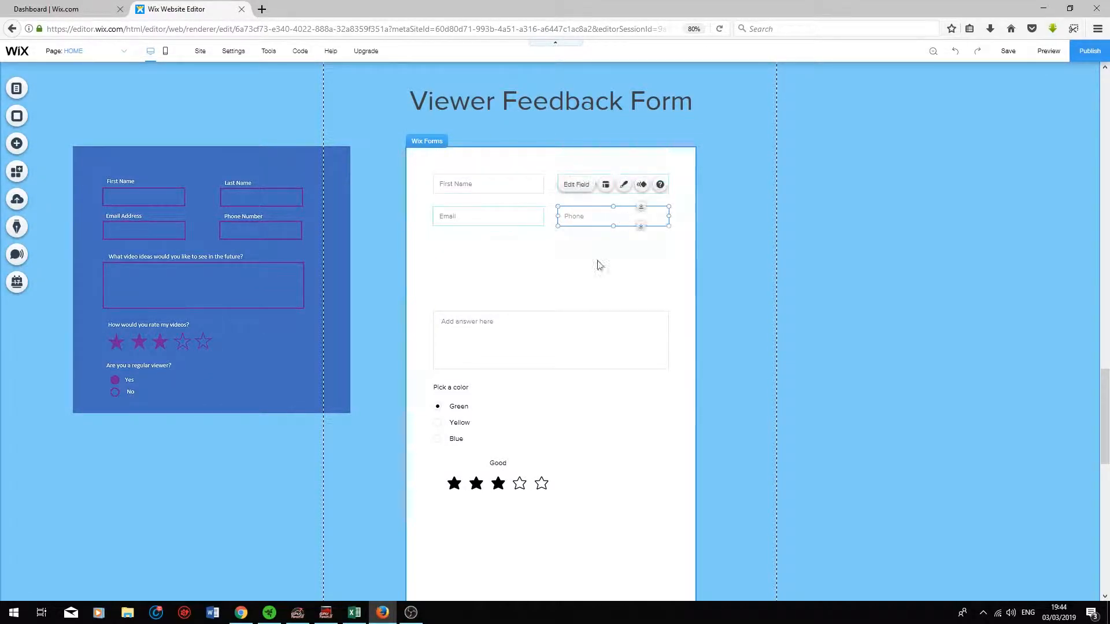
pyautogui.moveTo(509, 332); pyautogui.dragTo(509, 271)
pyautogui.moveTo(491, 393); pyautogui.dragTo(491, 347)
pyautogui.click(478, 464)
pyautogui.scroll(-4, 636, 502)
pyautogui.click(550, 475)
pyautogui.moveTo(550, 478); pyautogui.dragTo(555, 244)
pyautogui.scroll(5, 580, 293)
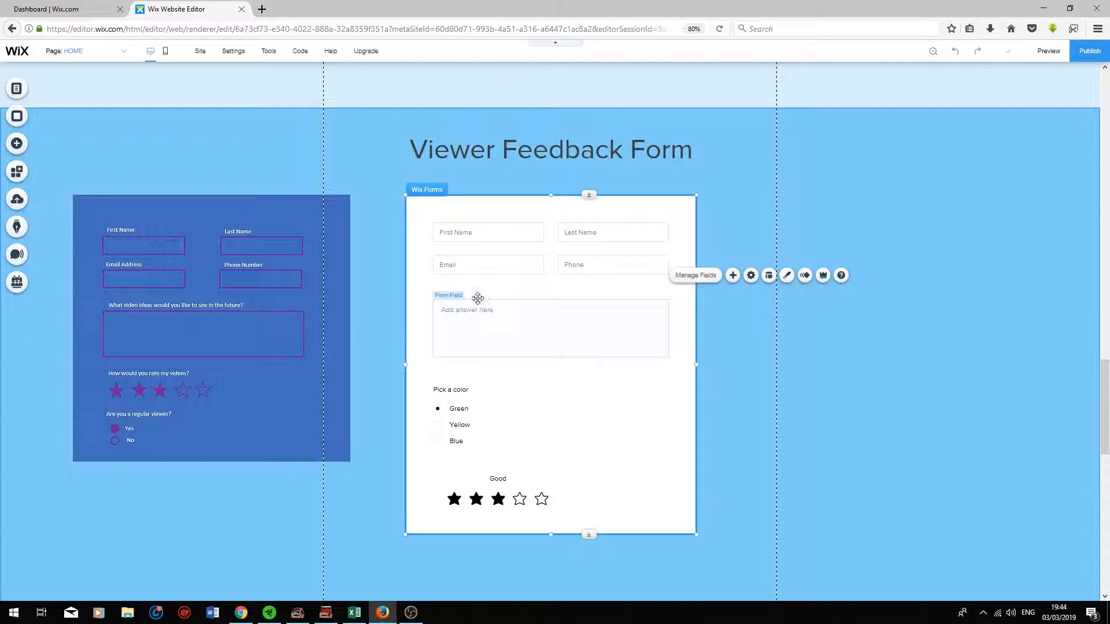
# Step: Show the paragraph box's title and set it to 'What video ideas would you like to see in the future'
pyautogui.click(464, 313)
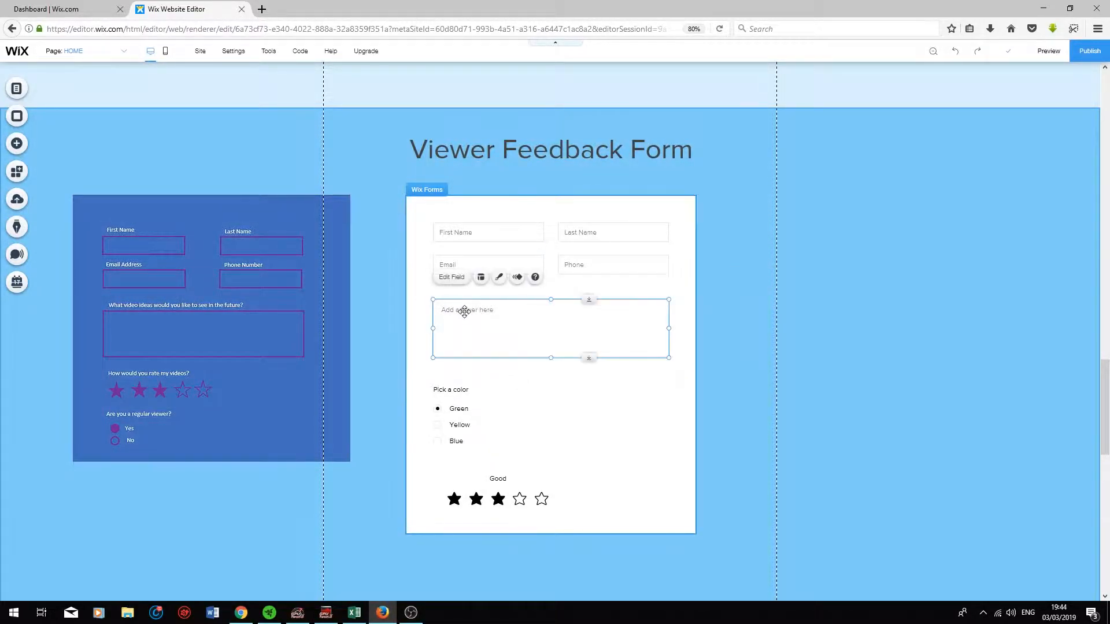
pyautogui.click(446, 277)
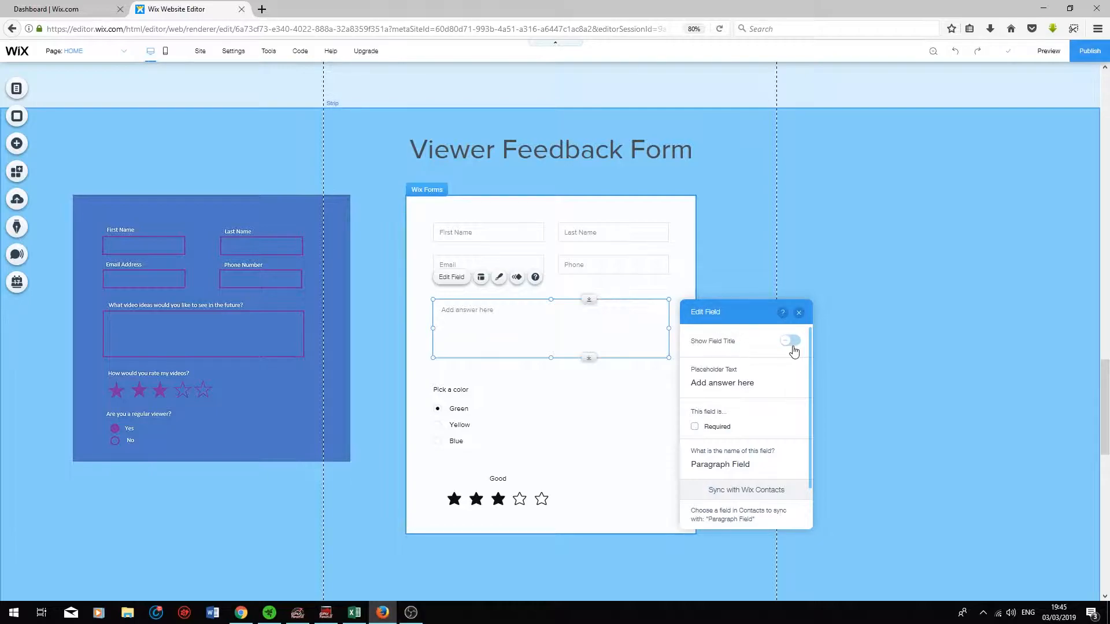
pyautogui.click(791, 341)
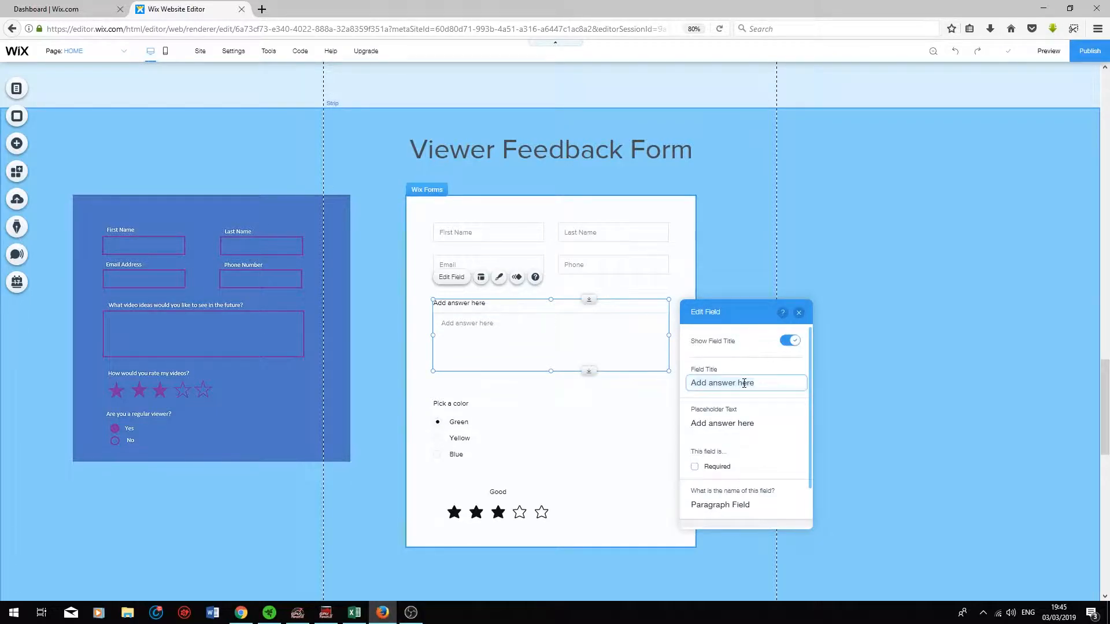
pyautogui.hotkey('ctrl', 'a')
pyautogui.press('BackSpace')
pyautogui.hotkey('ctrl', 'v')
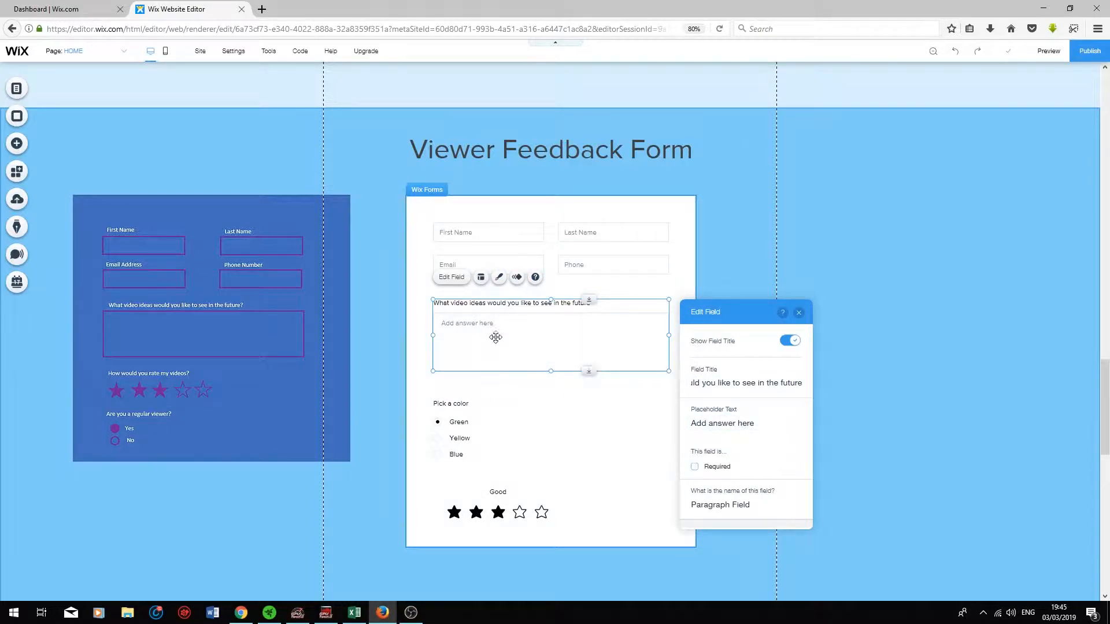
# Step: Move the star rating field above the Pick a color choices
pyautogui.scroll(-2, 706, 386)
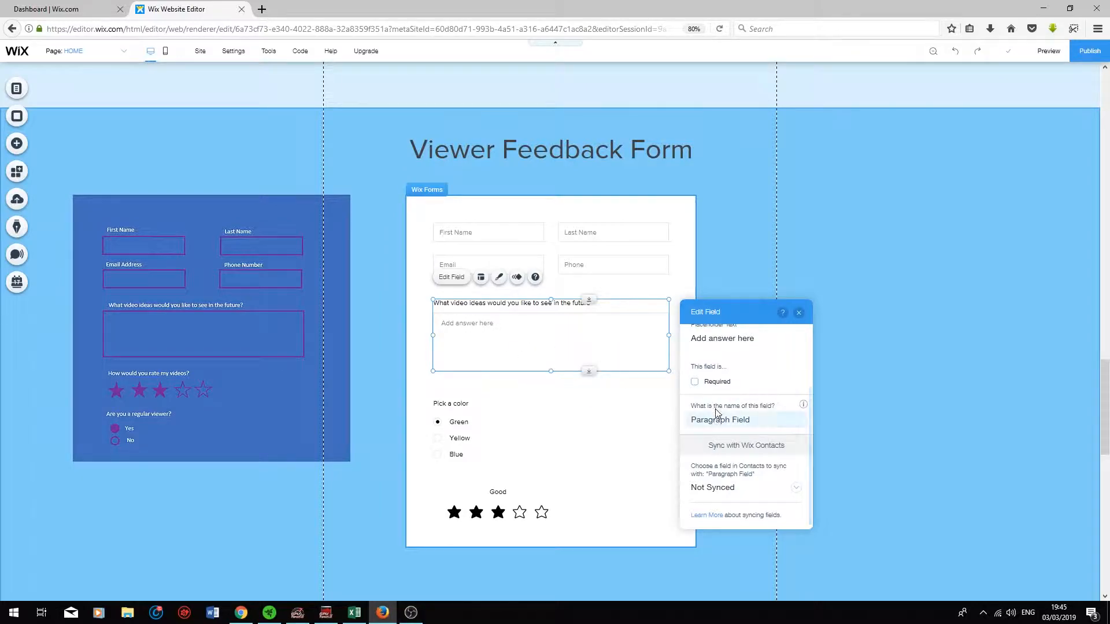
pyautogui.click(799, 313)
pyautogui.moveTo(498, 504); pyautogui.dragTo(494, 398)
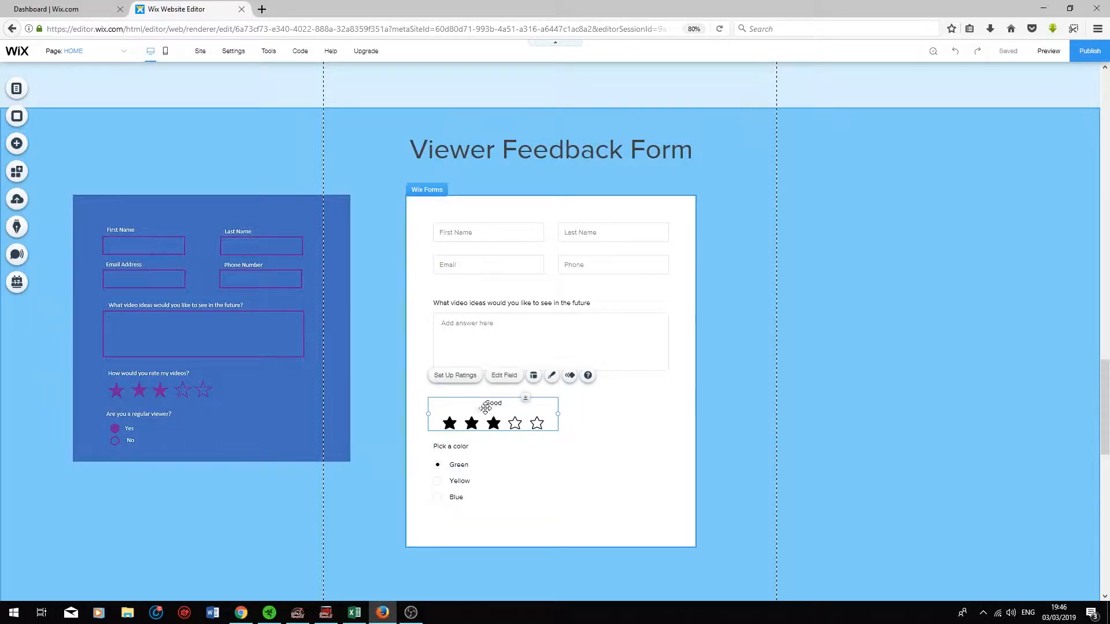
# Step: Title the star rating 'How would you rate my videos?'
pyautogui.click(455, 376)
pyautogui.click(335, 236)
pyautogui.press('BackSpace')
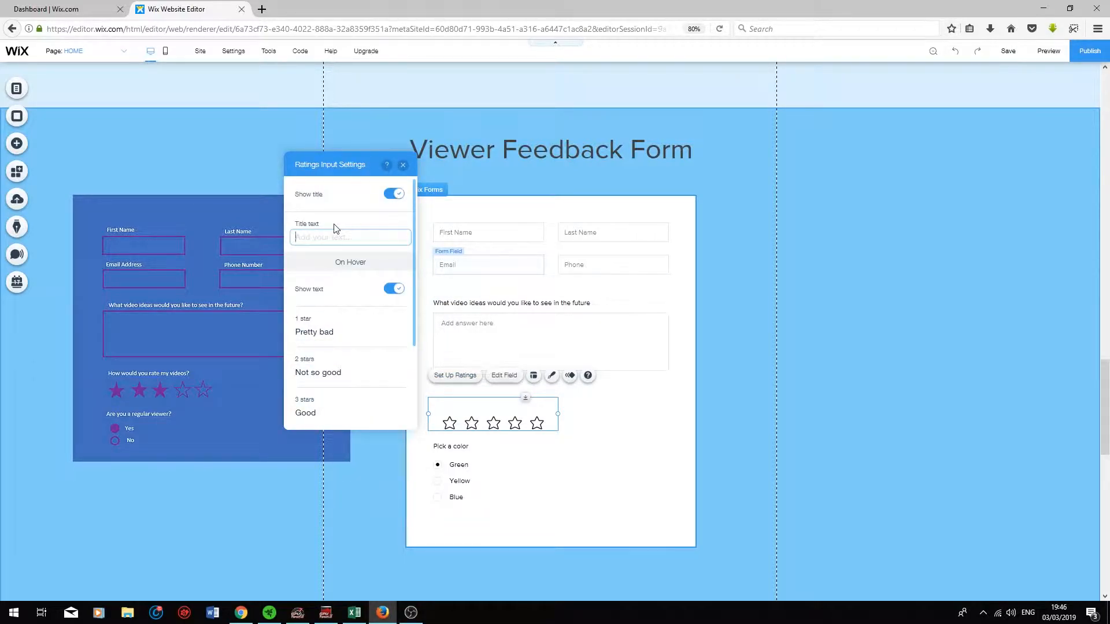
pyautogui.write('How would you rate my videos?')
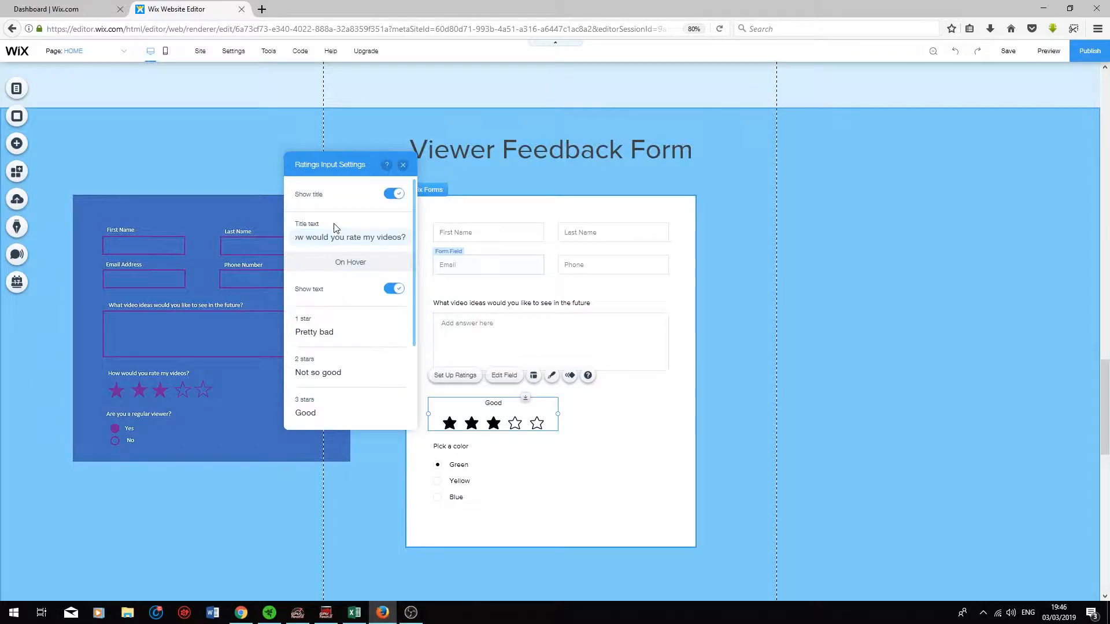
# Step: Change the rating's 3-star label from Good to Okay
pyautogui.scroll(-4, 359, 303)
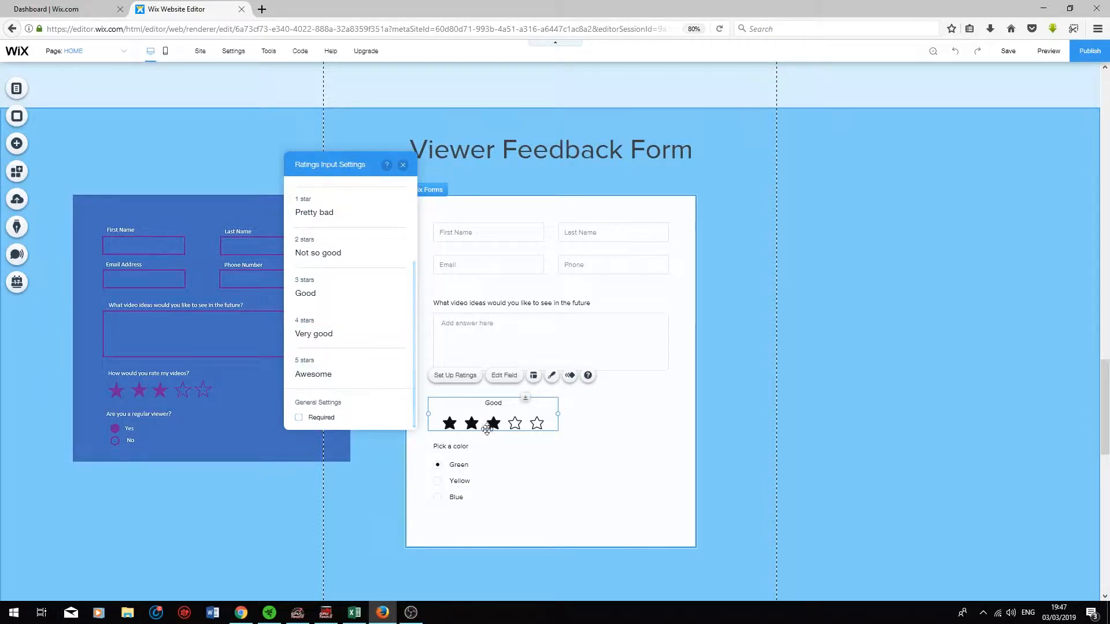
pyautogui.click(381, 288)
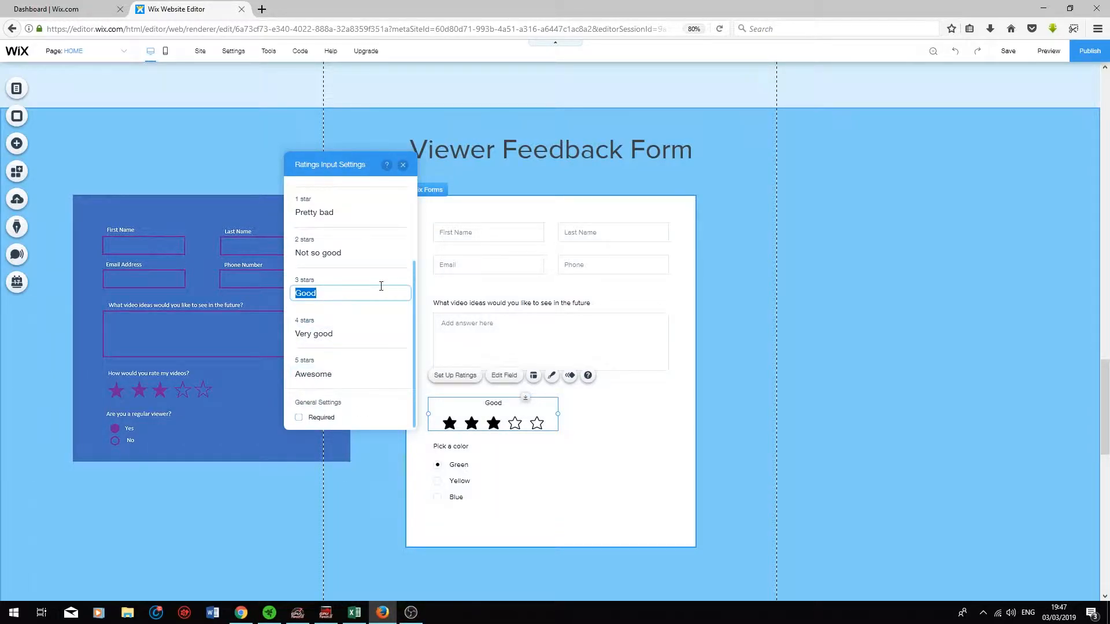
pyautogui.press('BackSpace')
pyautogui.write('Okay')
pyautogui.press('Return')
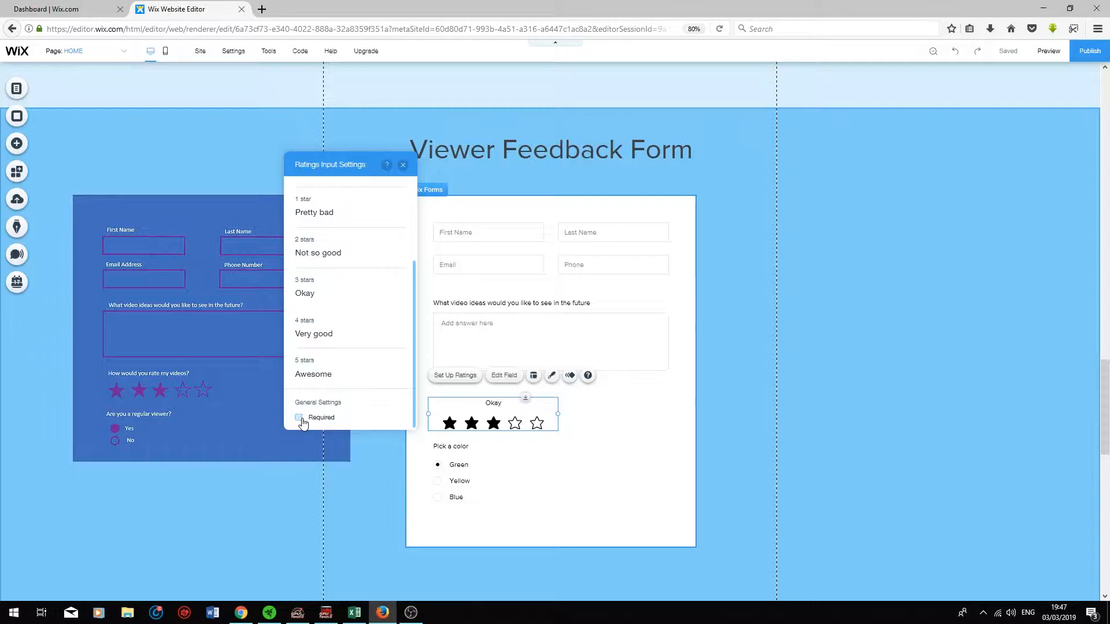
# Step: Delete the Green and Yellow choices from the Pick a color field
pyautogui.click(617, 476)
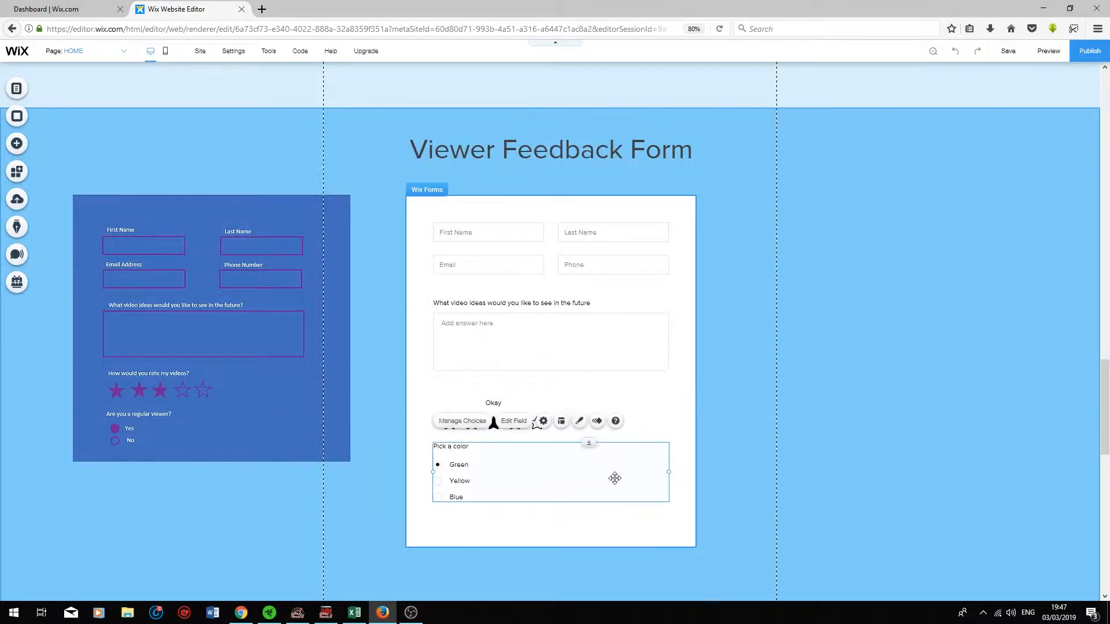
pyautogui.click(458, 514)
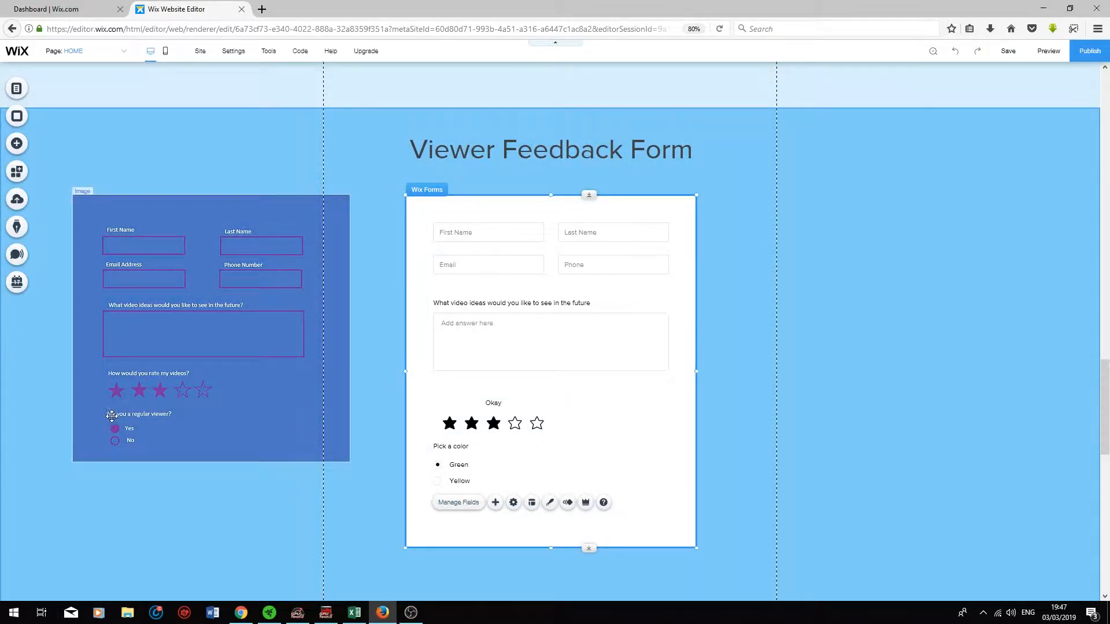
pyautogui.click(458, 477)
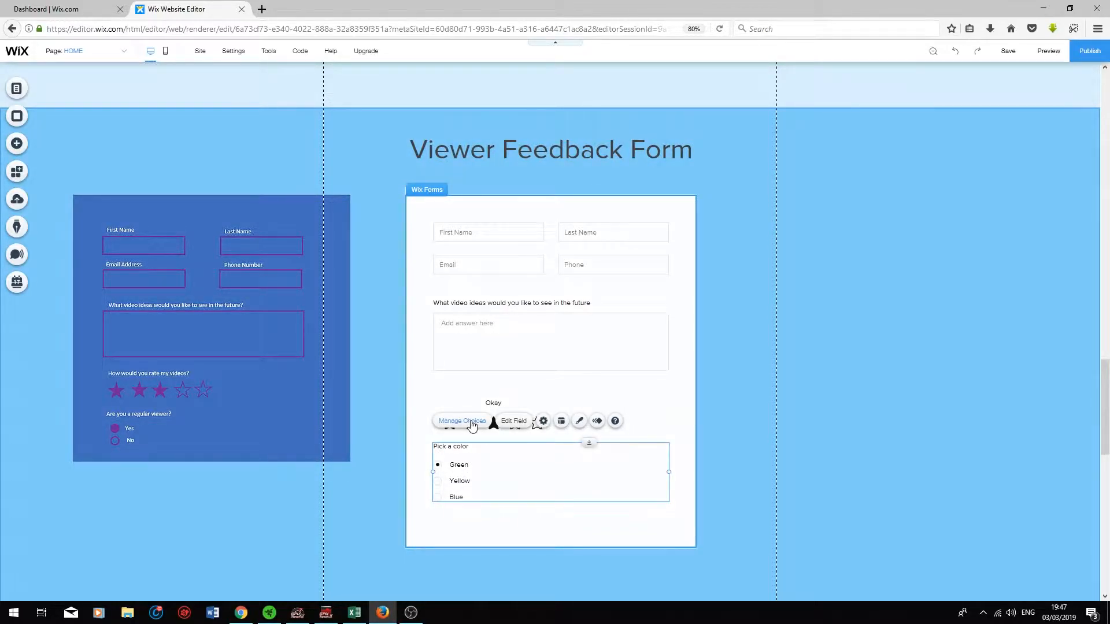
pyautogui.click(470, 423)
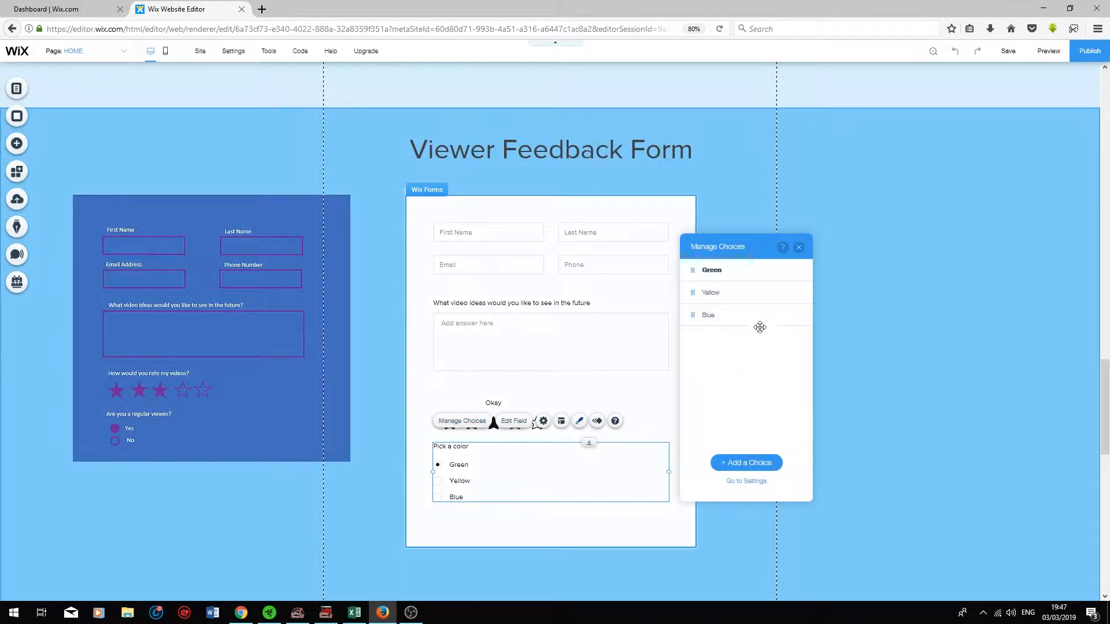
pyautogui.click(796, 269)
pyautogui.click(825, 313)
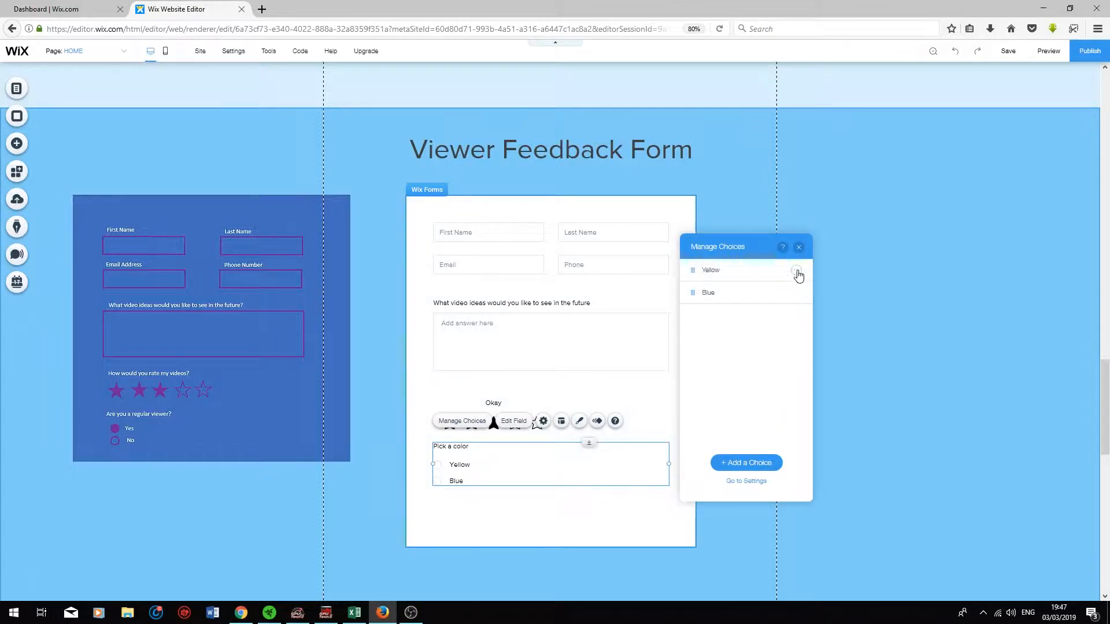
pyautogui.click(797, 270)
pyautogui.click(830, 312)
# Step: Rename the Blue choice to Yes and add a second choice, No
pyautogui.click(743, 270)
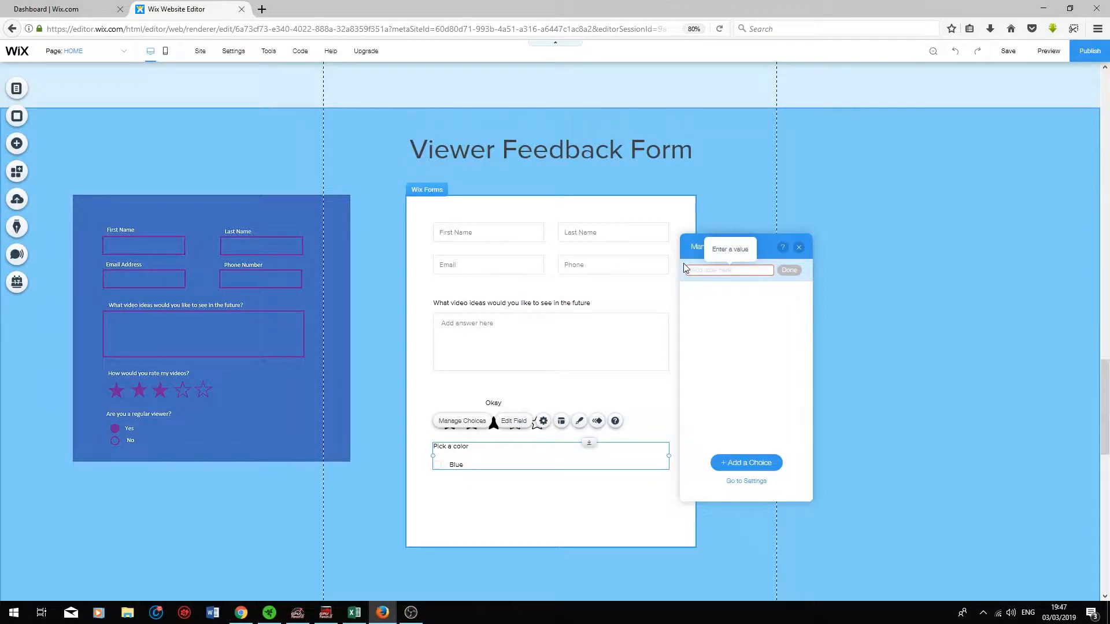
pyautogui.write('Yes')
pyautogui.press('Return')
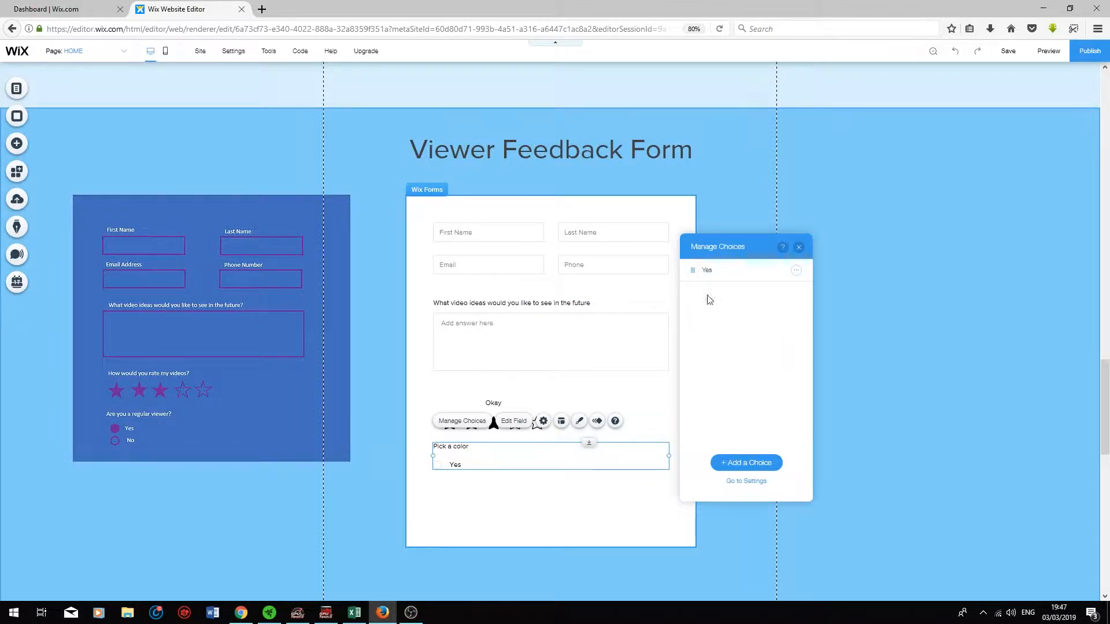
pyautogui.click(744, 463)
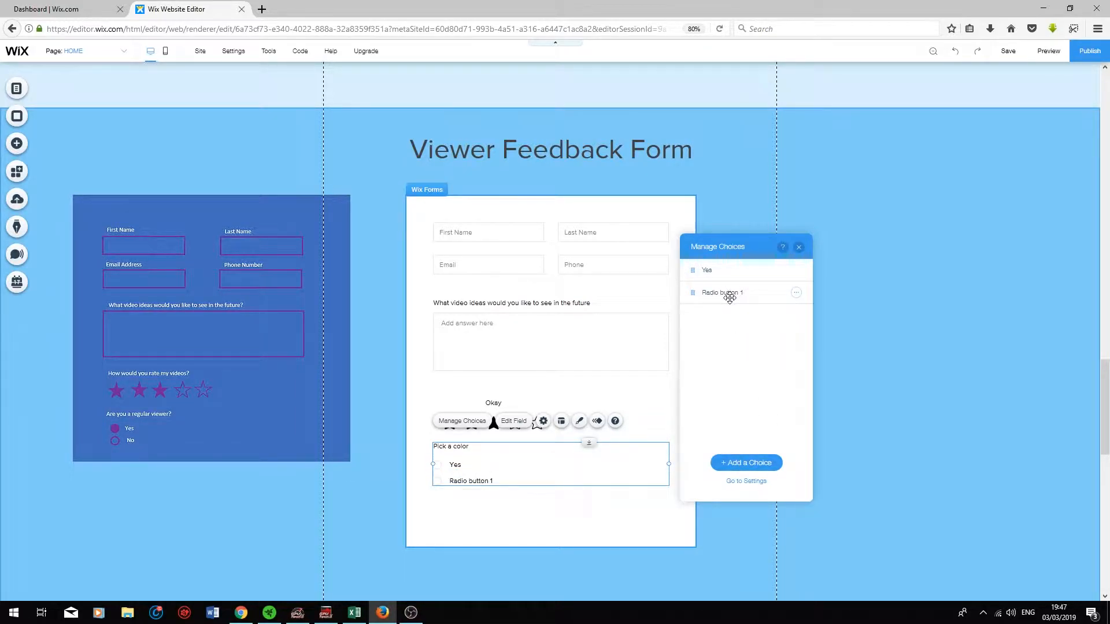
pyautogui.write('No')
pyautogui.press('Return')
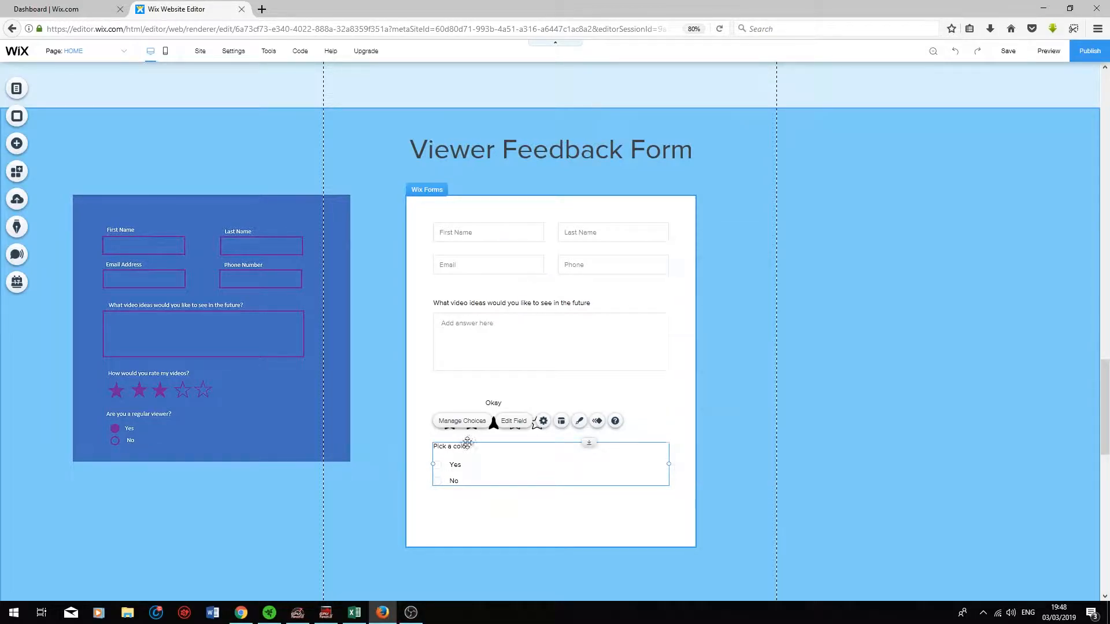
# Step: Title the Yes/No field 'Are you a regular viewer' and mark it Required
pyautogui.click(507, 424)
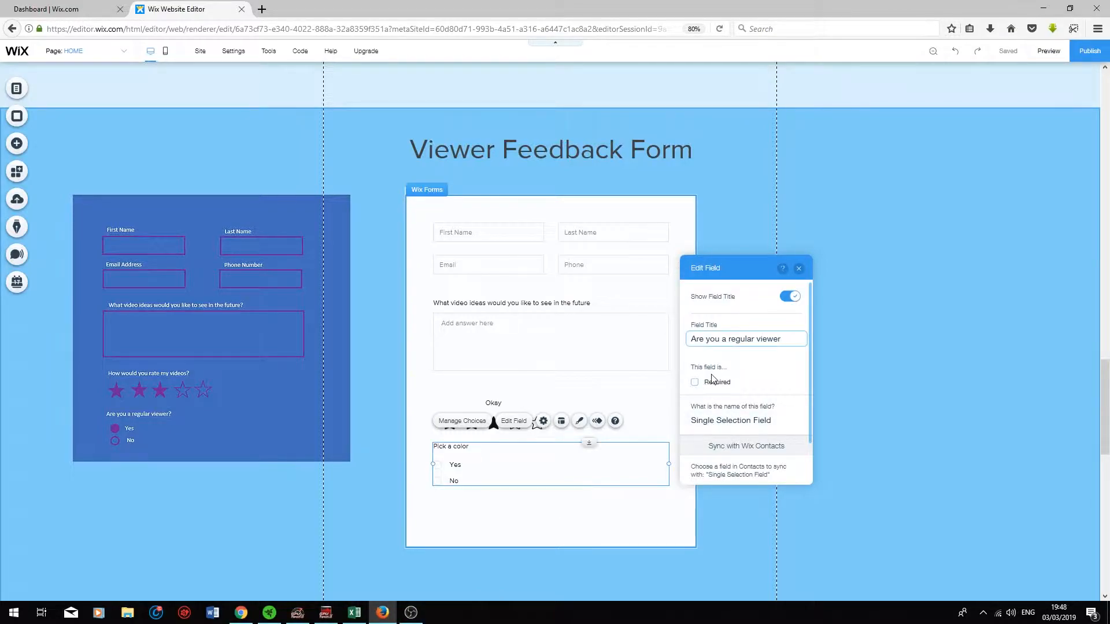
pyautogui.click(695, 384)
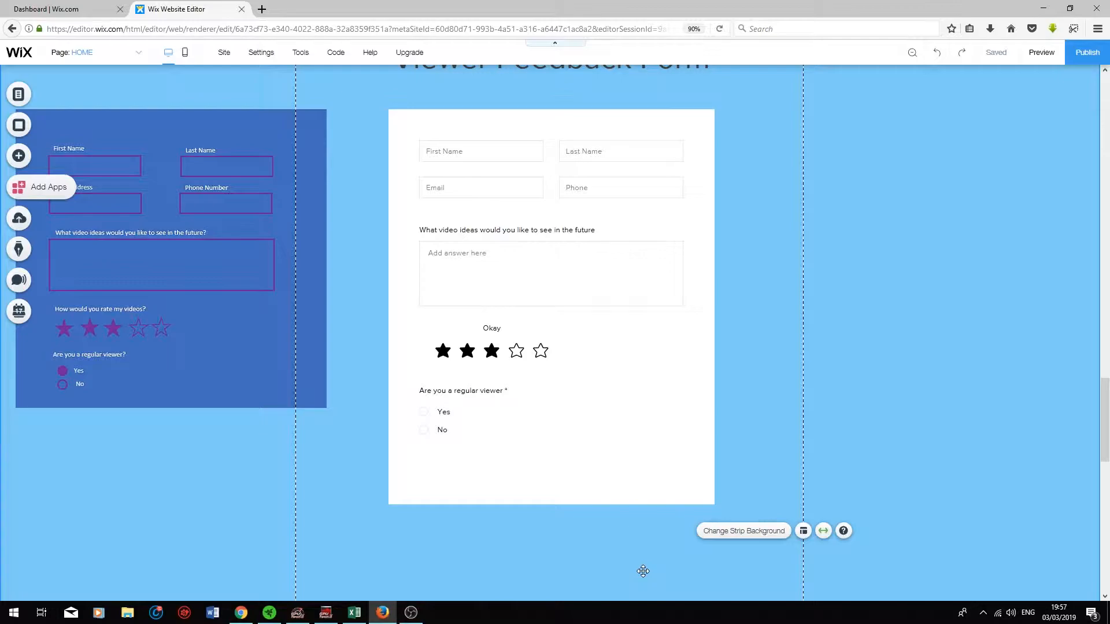
pyautogui.click(545, 125)
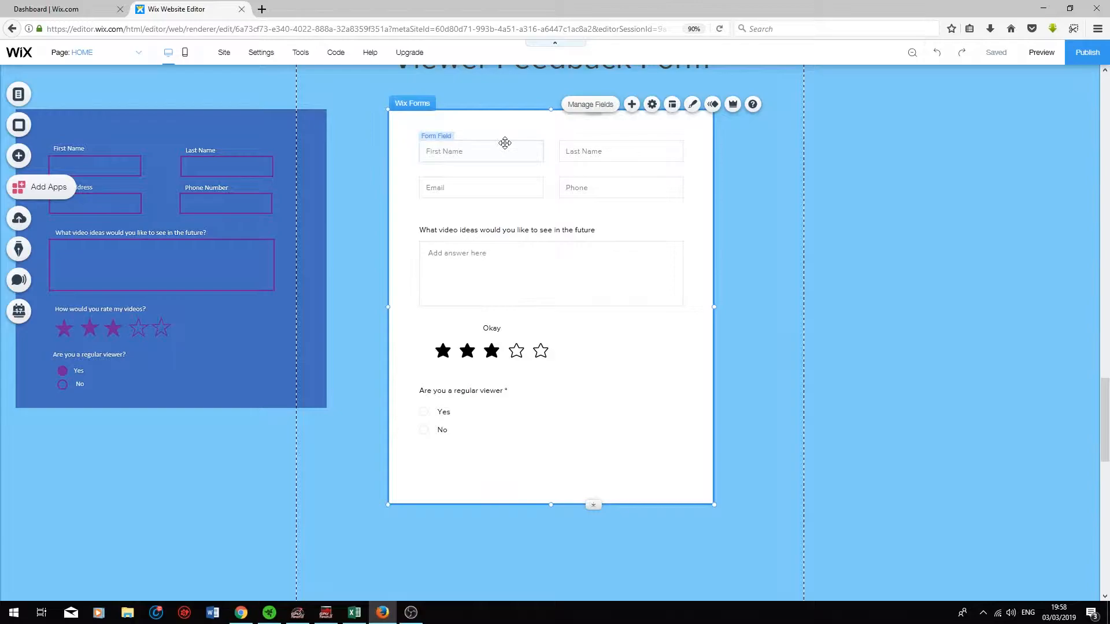
# Step: Open Customize Design for the First Name input, keeping its Regular state selected
pyautogui.click(484, 140)
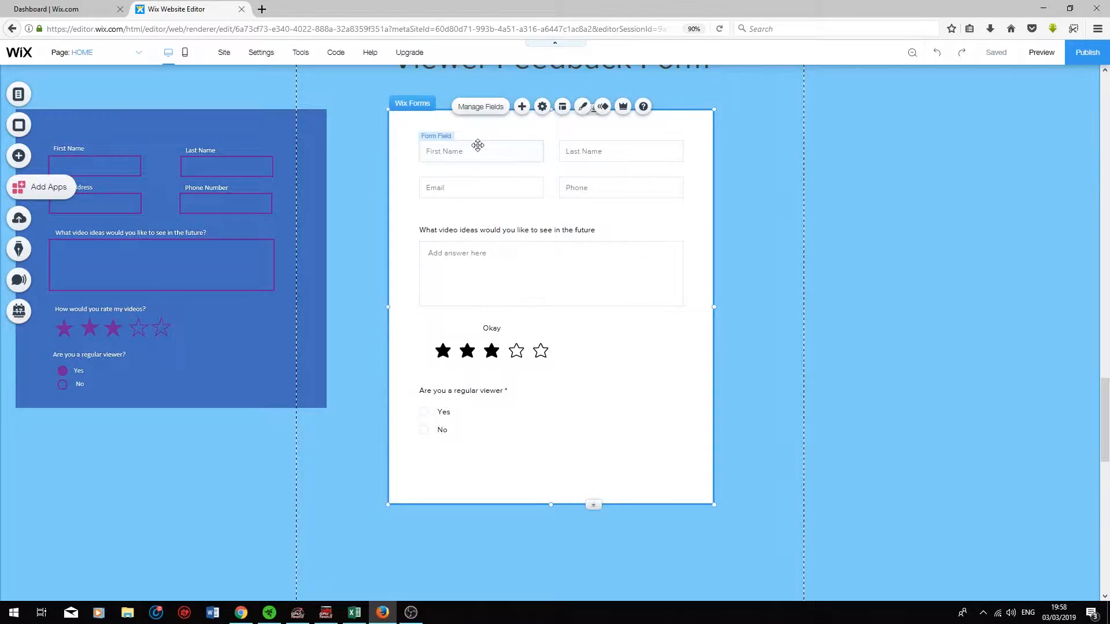
pyautogui.click(484, 143)
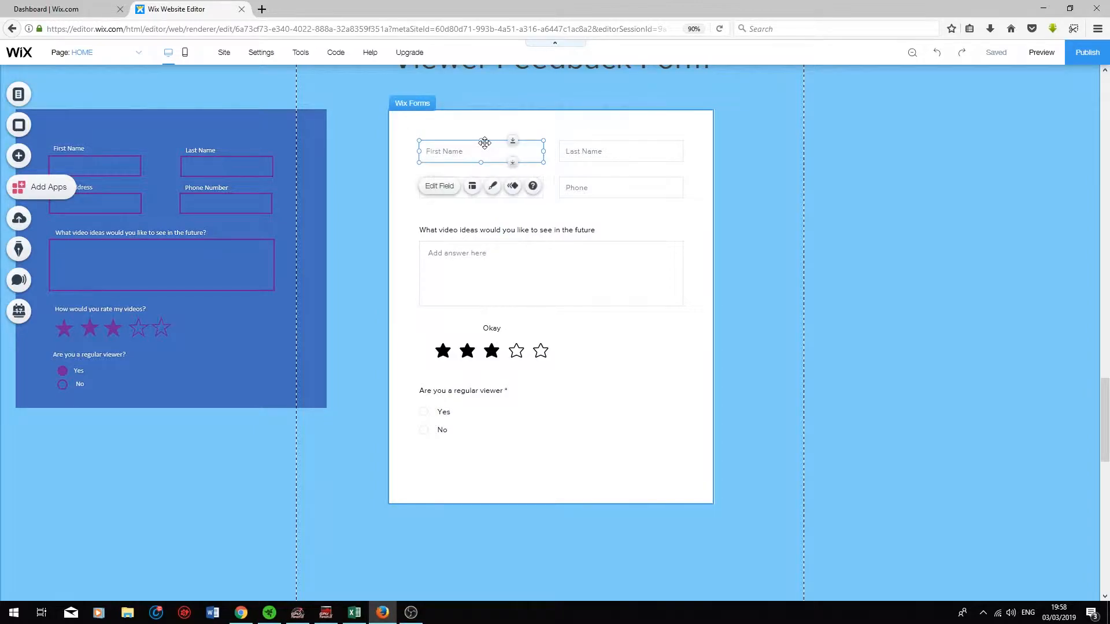
pyautogui.click(493, 188)
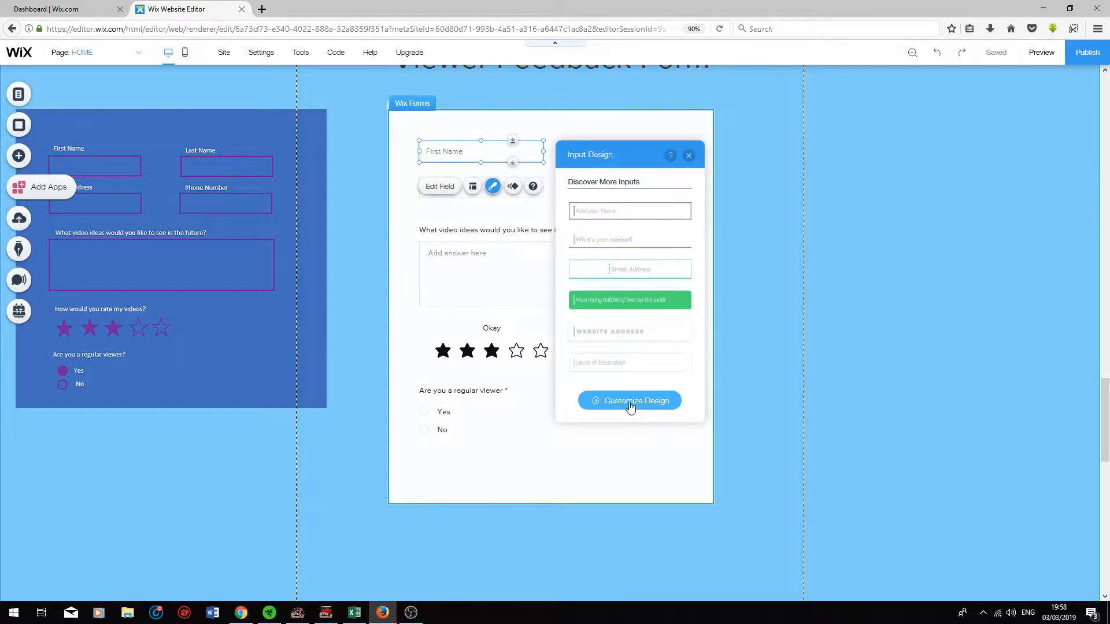
pyautogui.click(630, 405)
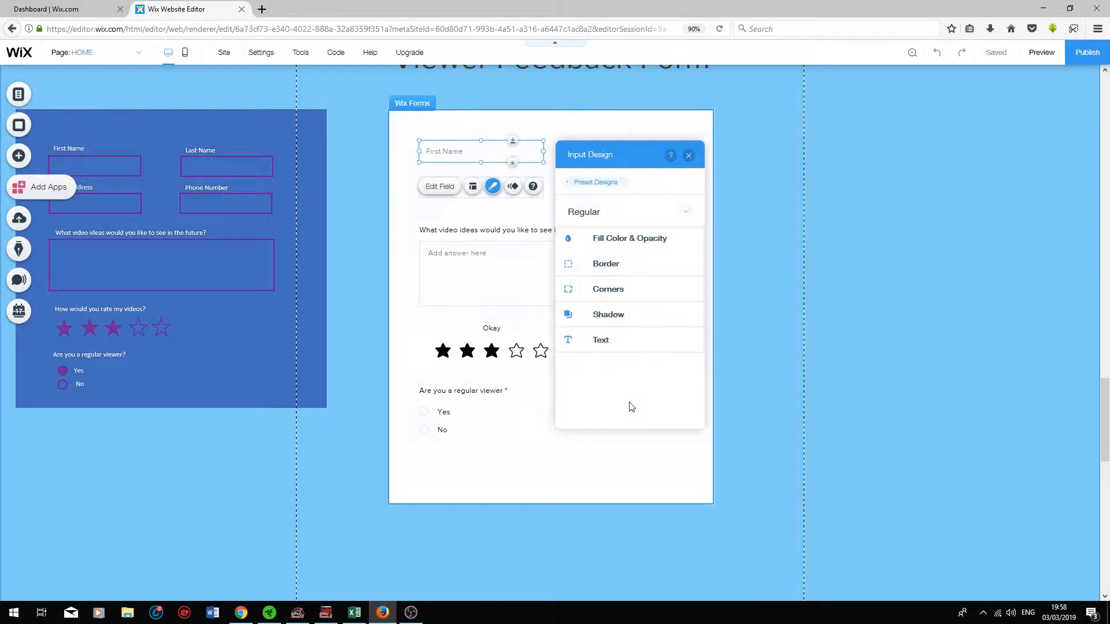
pyautogui.click(687, 212)
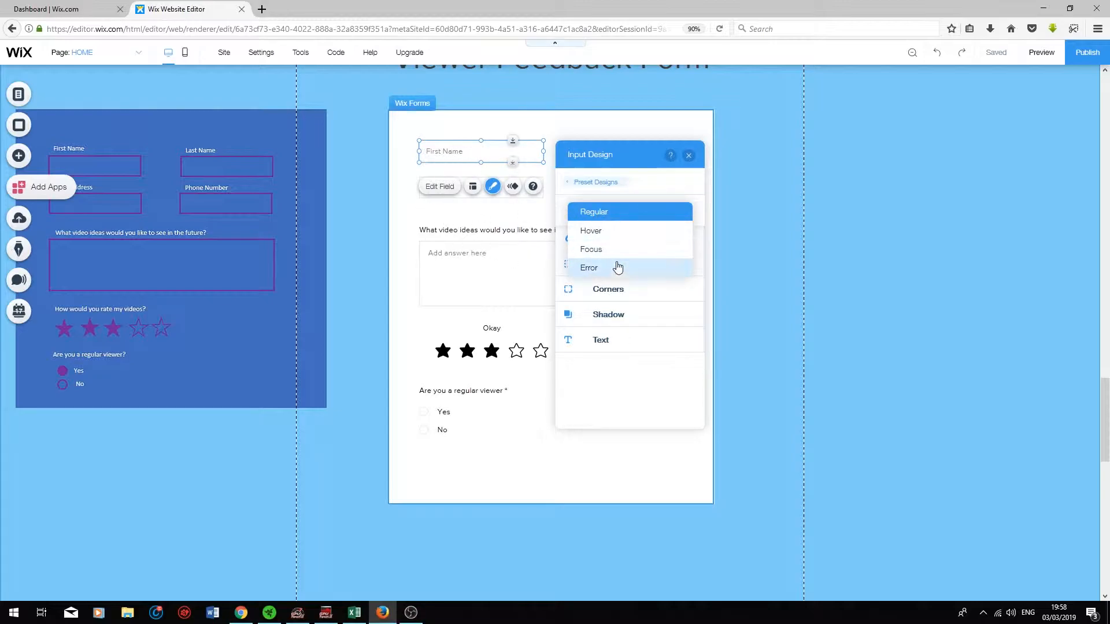
# Step: Give the Regular-state input fields a #5060F2 blue-purple fill and a #442565 dark purple border
pyautogui.click(614, 216)
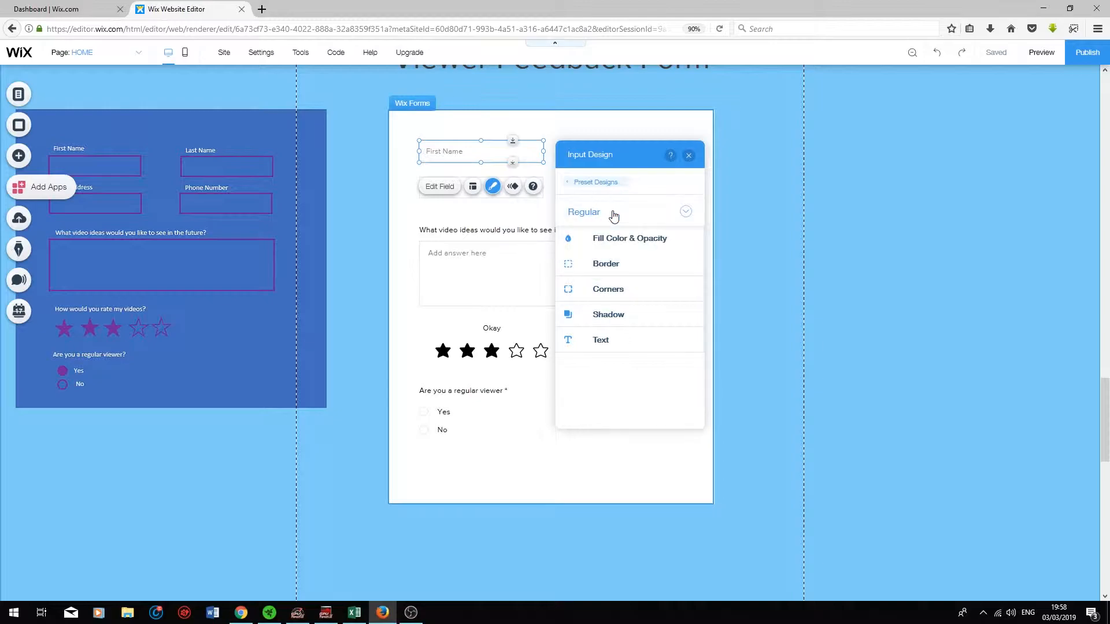
pyautogui.click(635, 244)
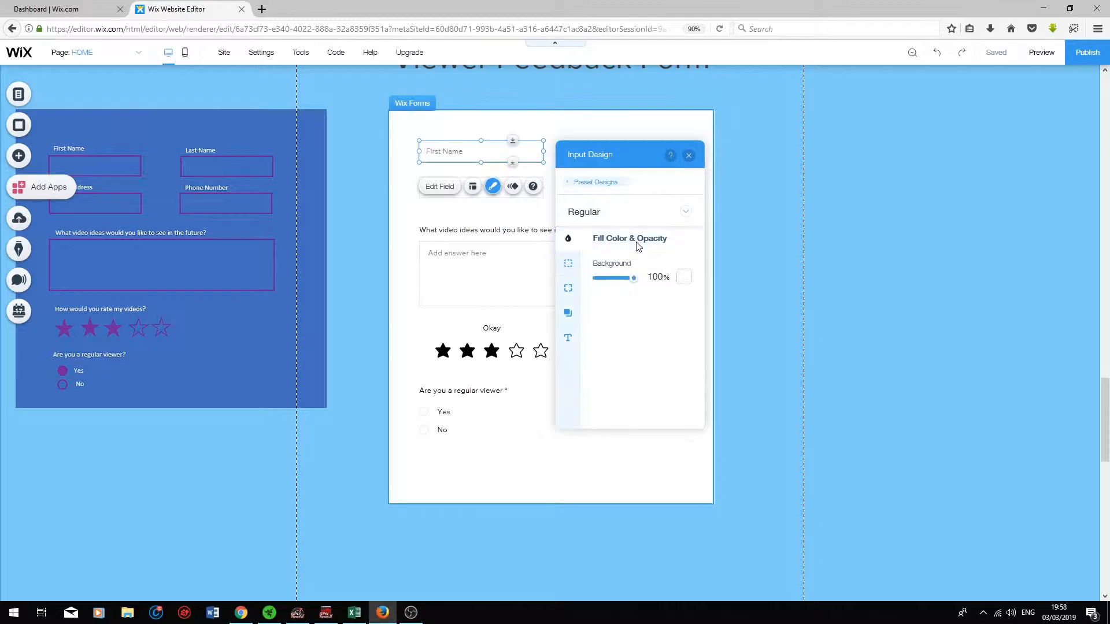
pyautogui.click(683, 280)
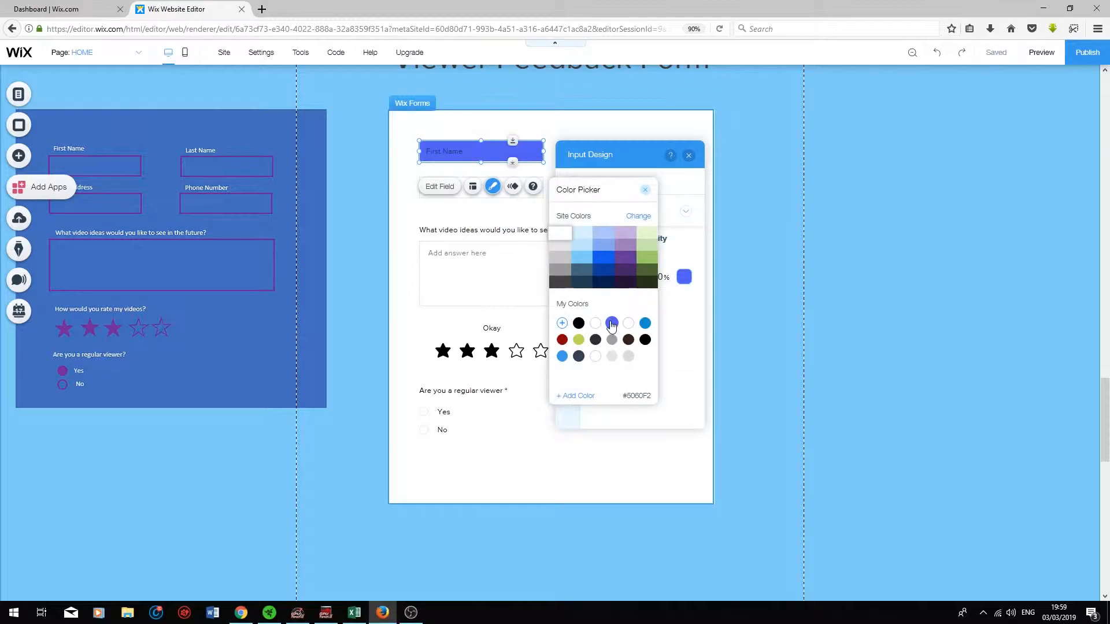
pyautogui.click(612, 325)
pyautogui.click(691, 340)
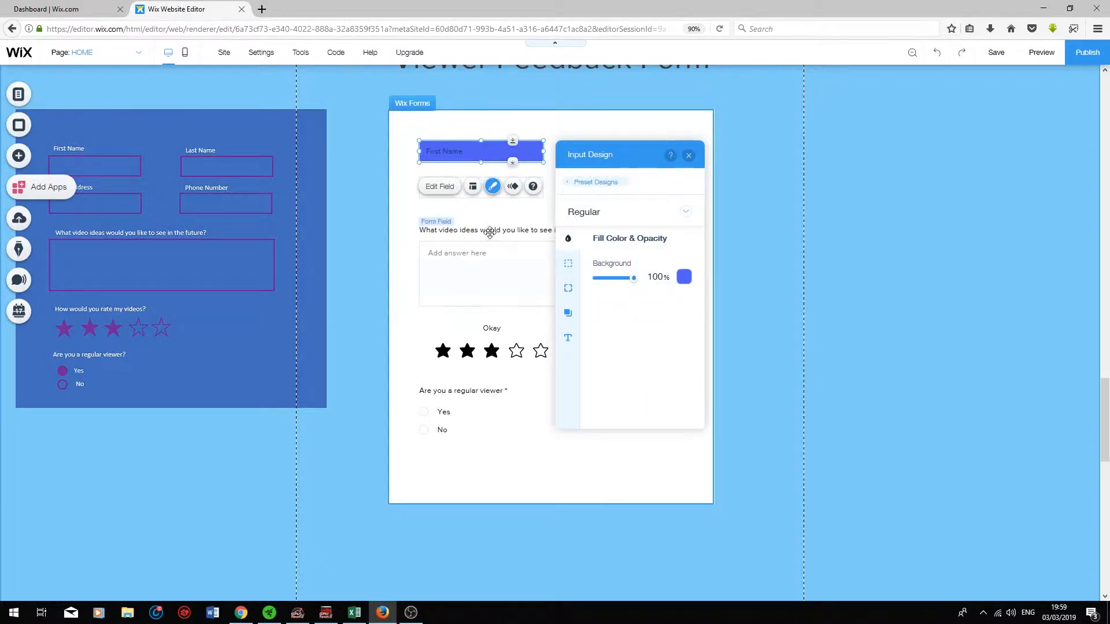
pyautogui.click(569, 270)
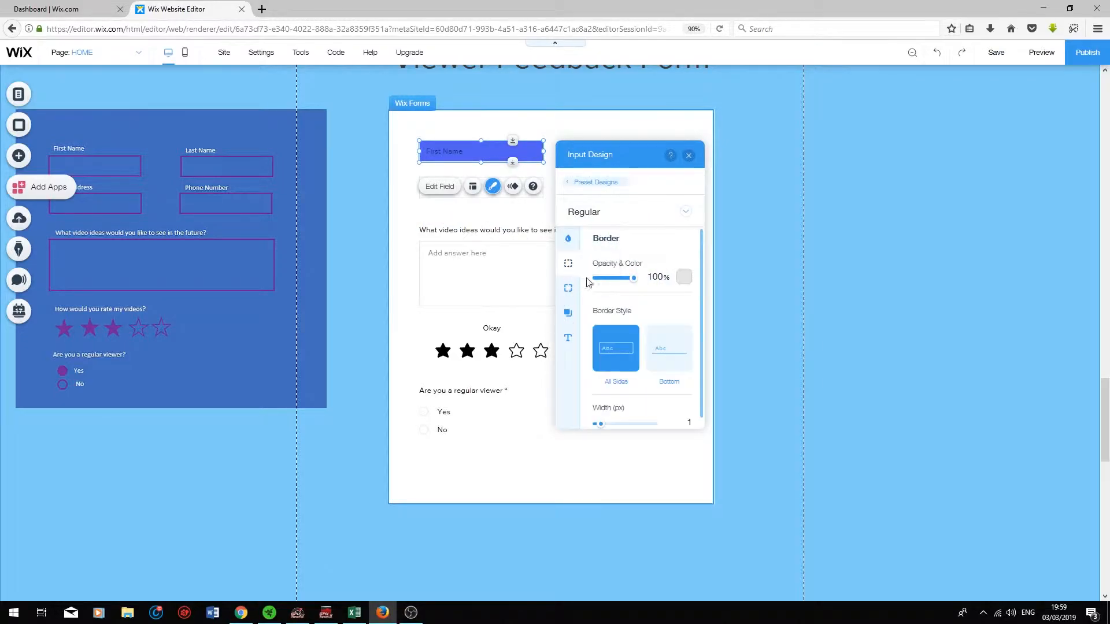
pyautogui.click(683, 280)
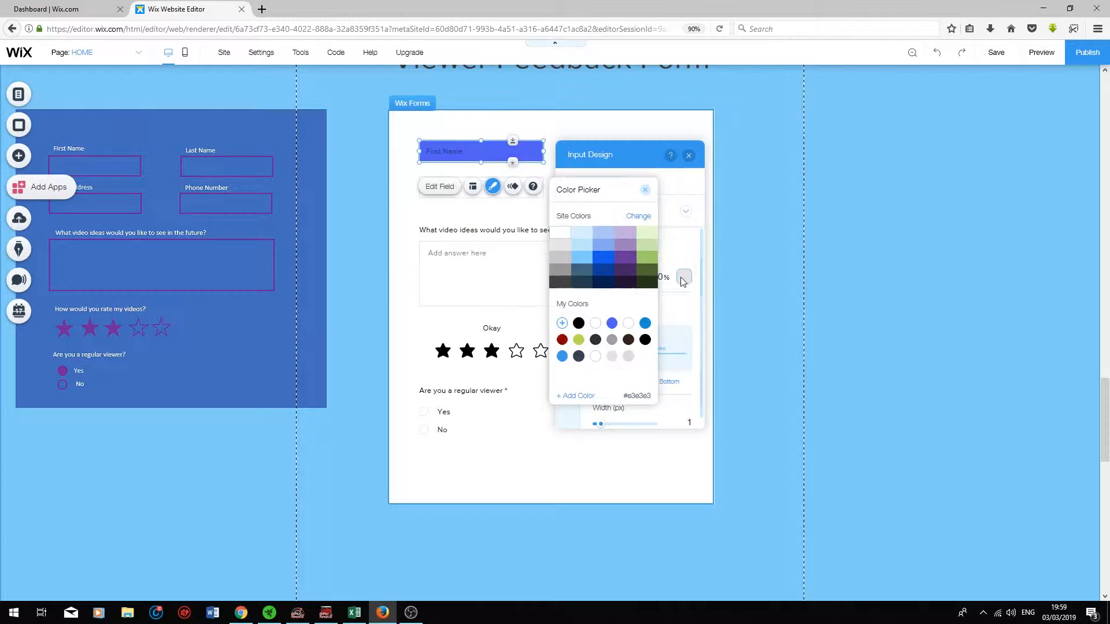
pyautogui.click(633, 275)
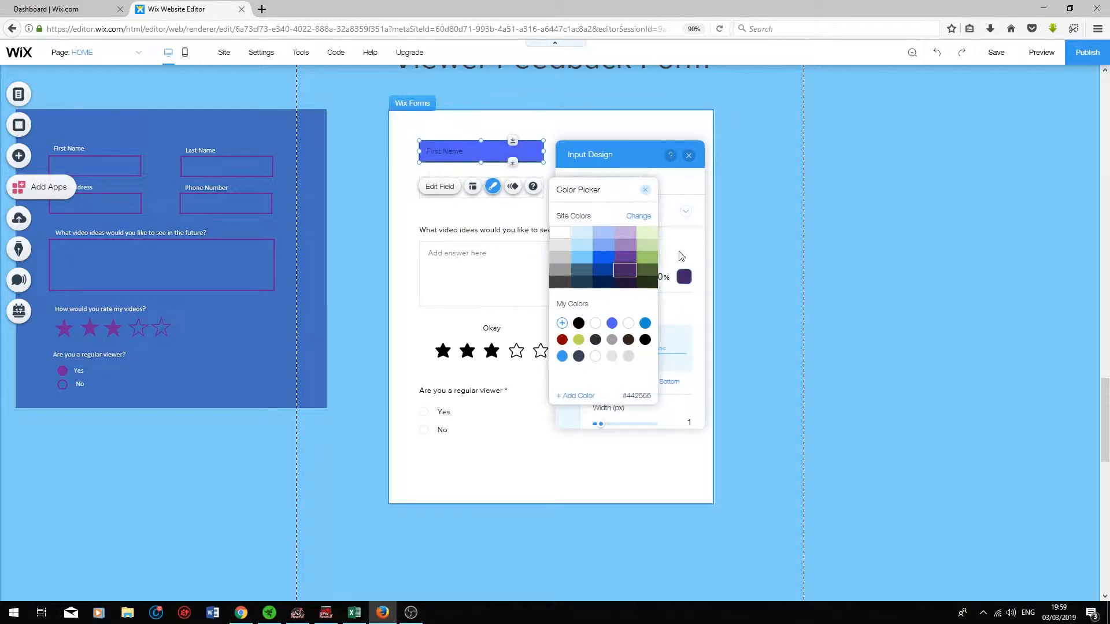
pyautogui.click(679, 252)
# Step: Make the fields' input text and placeholder text white
pyautogui.click(567, 337)
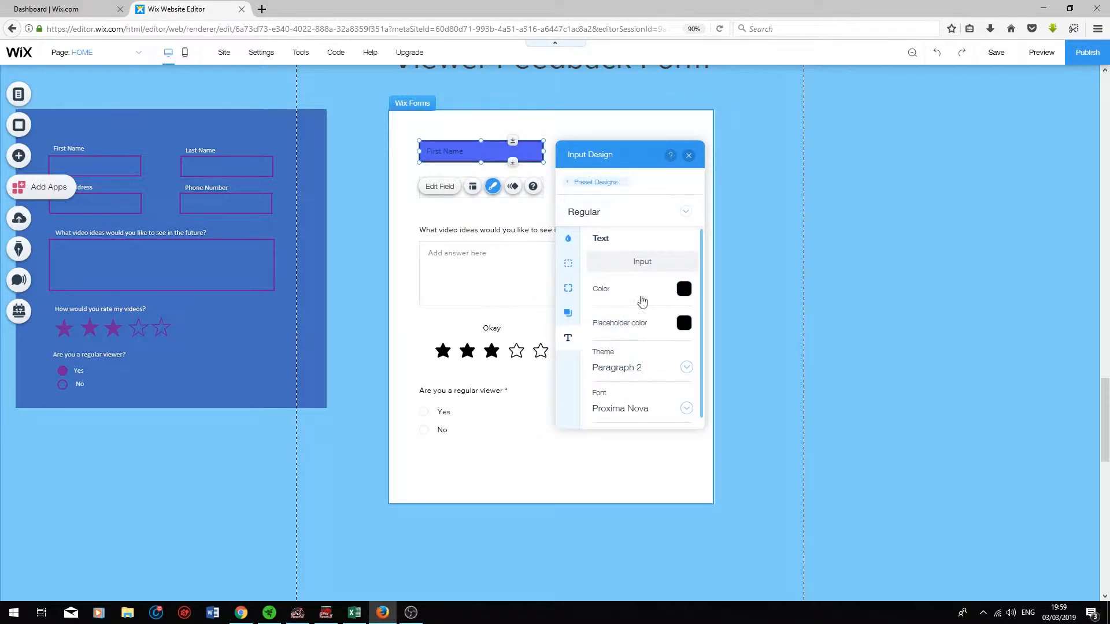
pyautogui.click(688, 291)
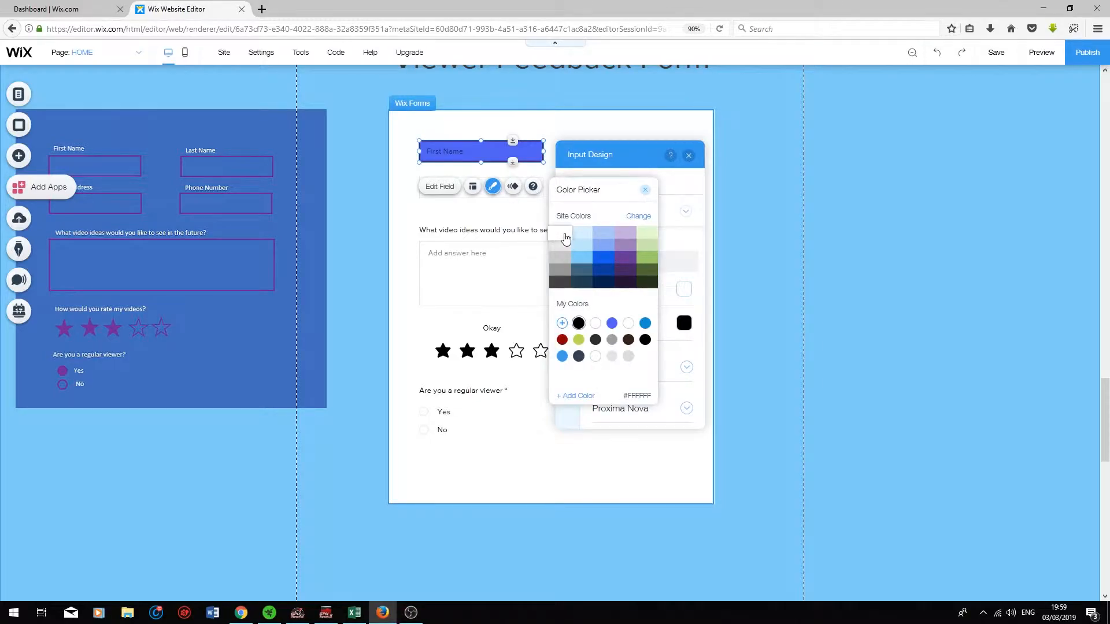
pyautogui.click(685, 247)
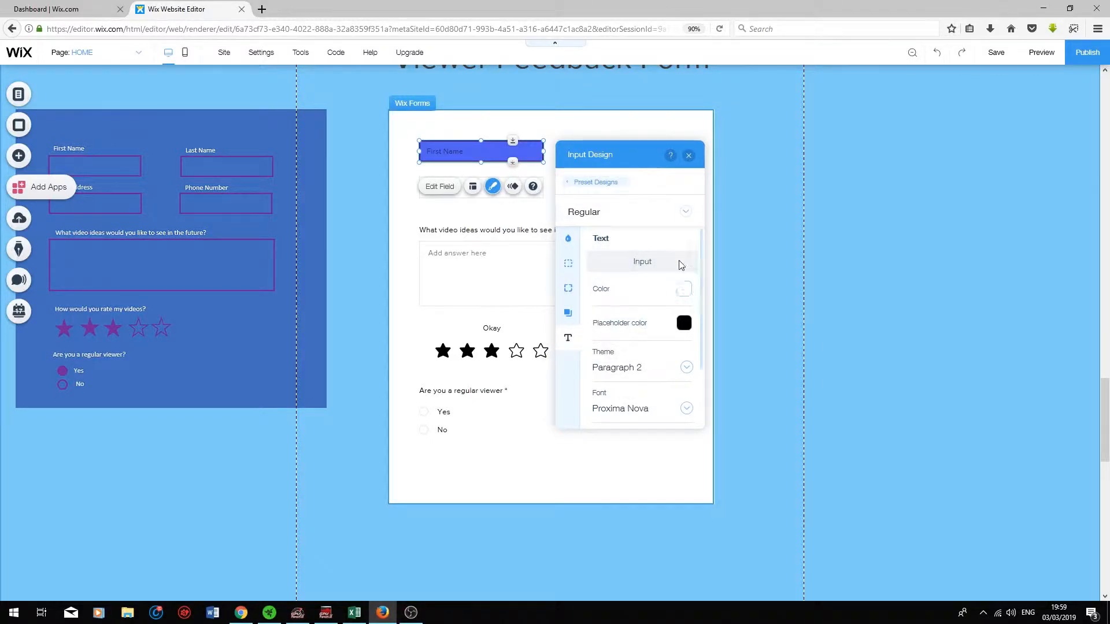
pyautogui.click(684, 324)
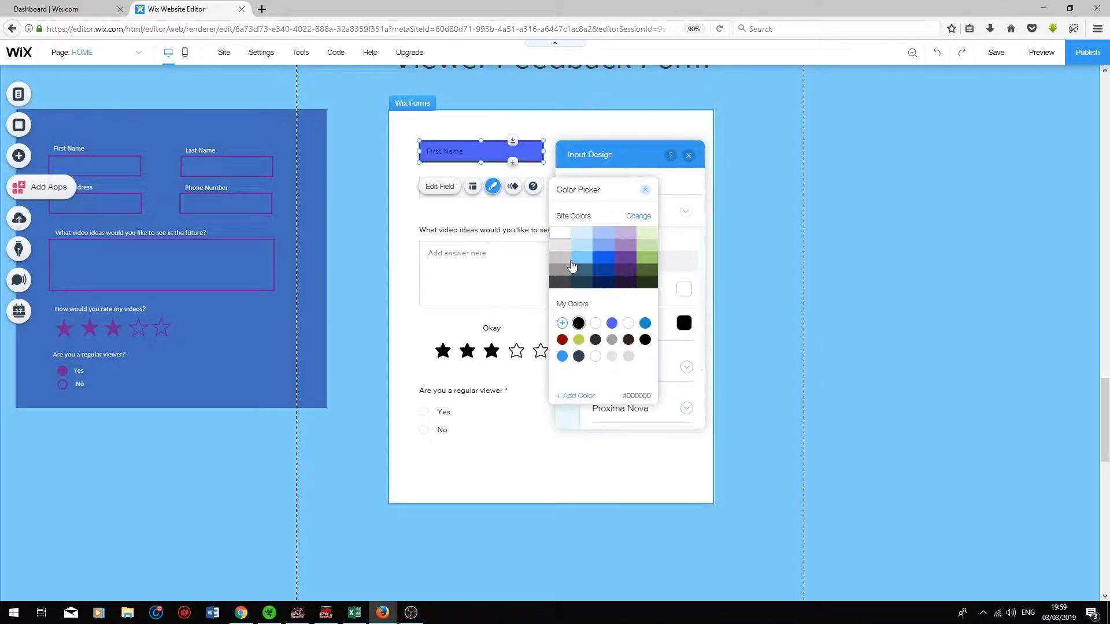
pyautogui.click(685, 247)
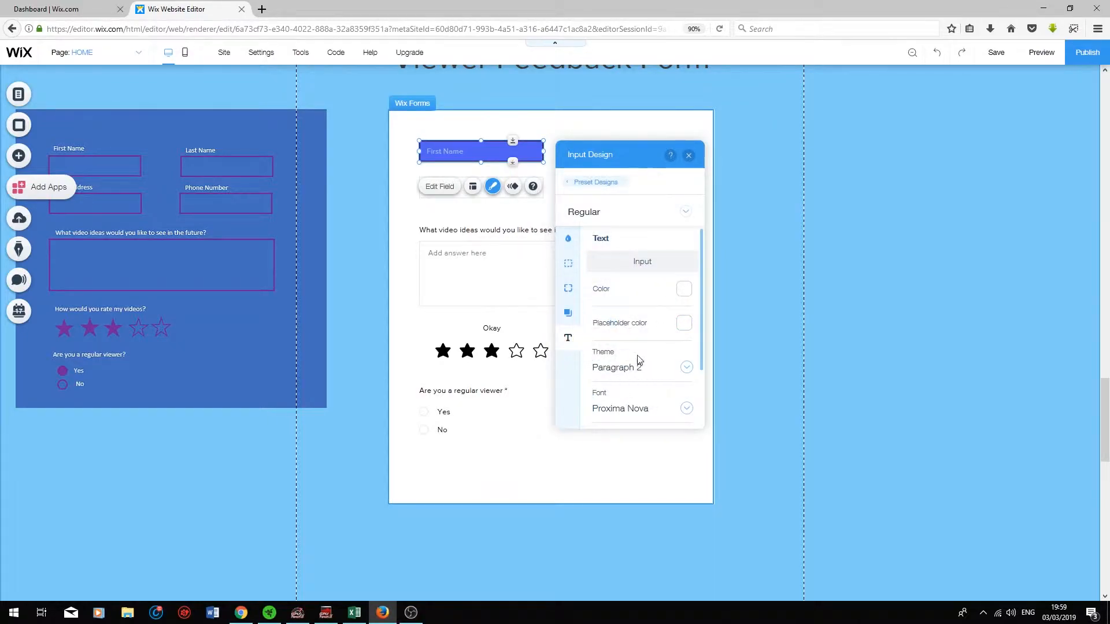
pyautogui.click(686, 214)
# Step: Style the Hover state with a #5060F2 fill and a 3 px #442565 border
pyautogui.click(630, 232)
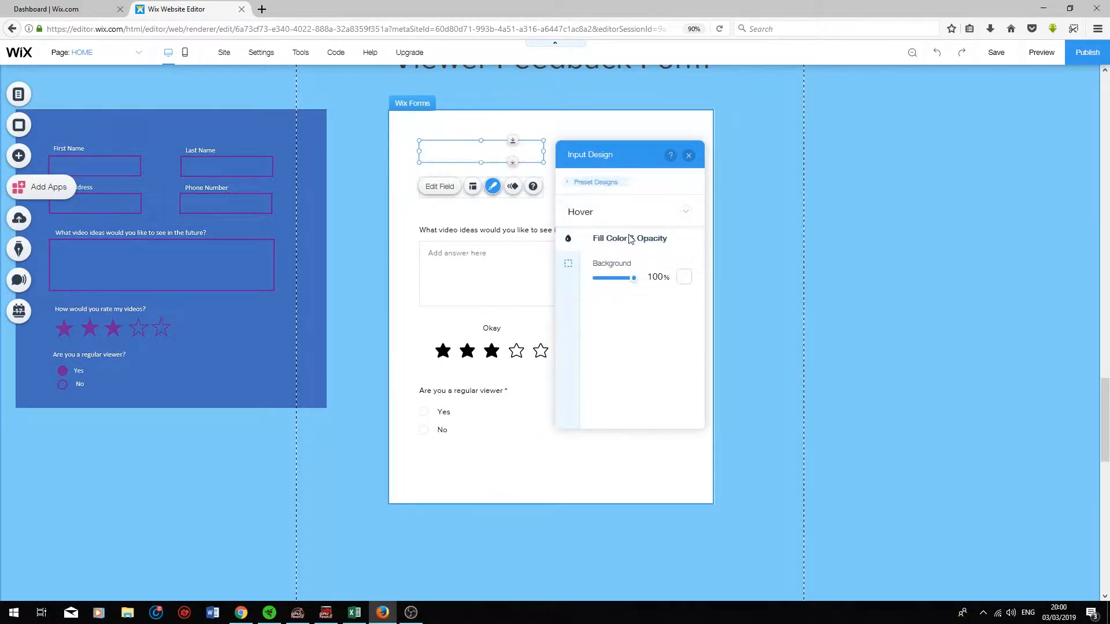
pyautogui.click(684, 277)
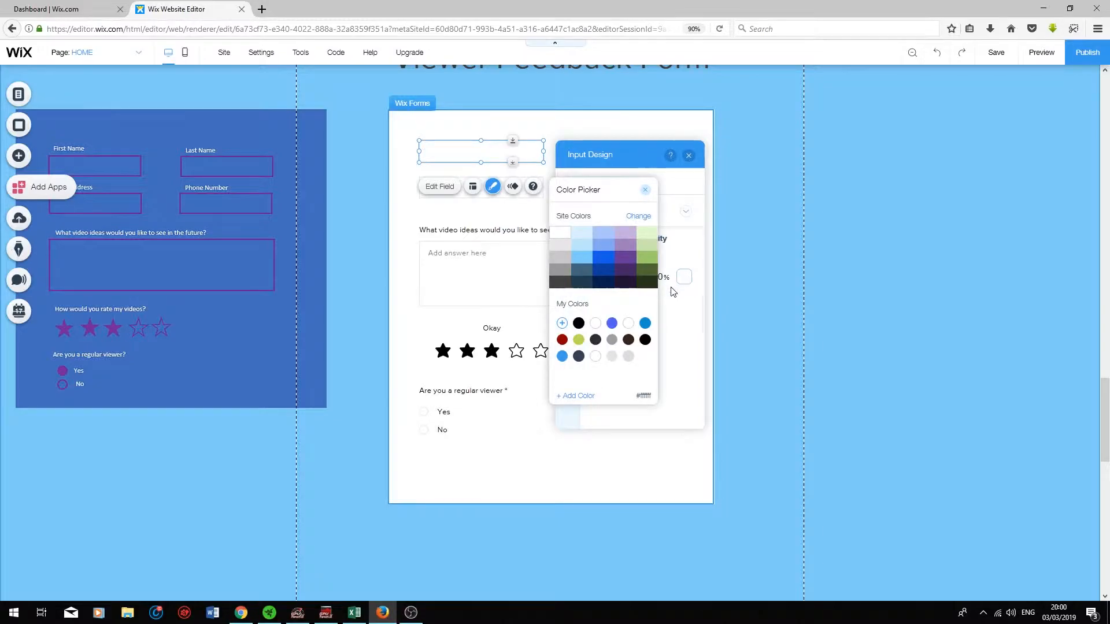
pyautogui.click(612, 324)
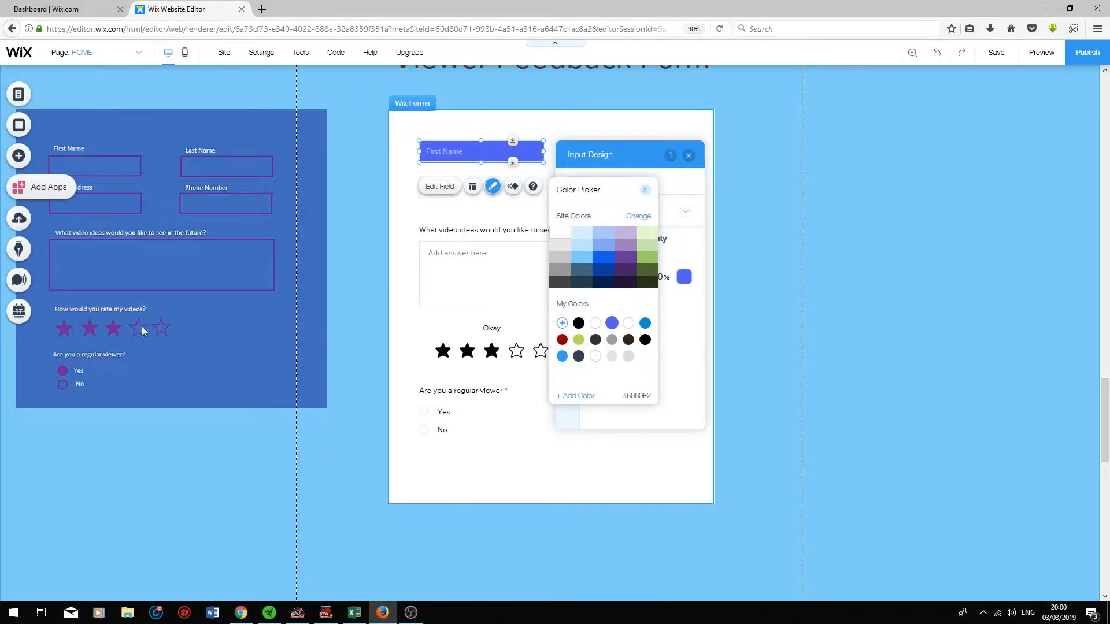
pyautogui.click(689, 345)
pyautogui.click(571, 266)
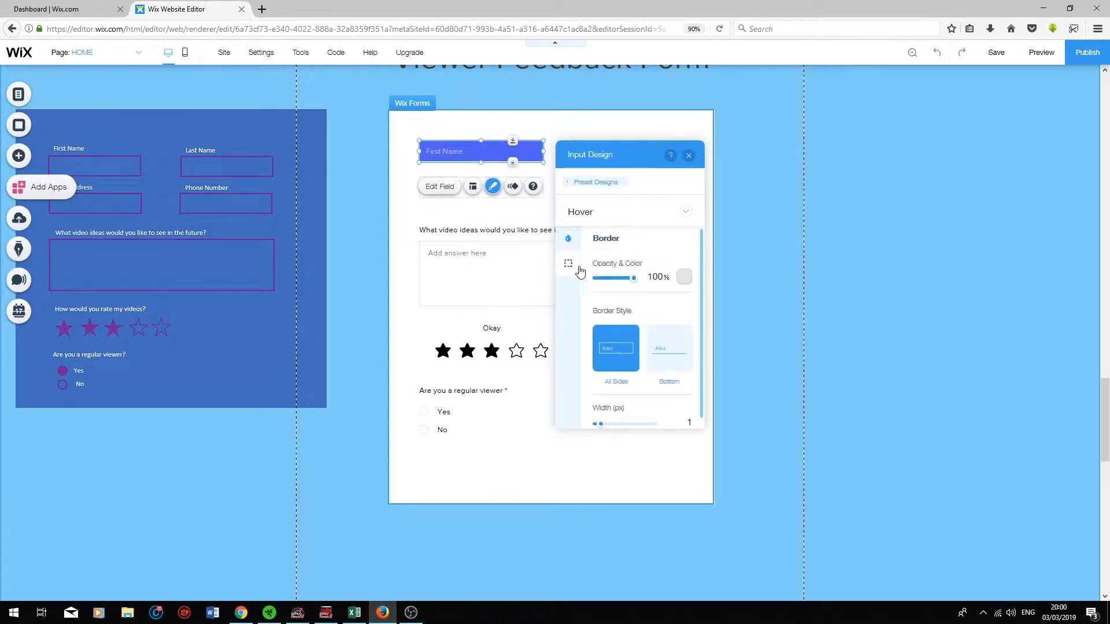
pyautogui.click(684, 277)
pyautogui.click(627, 278)
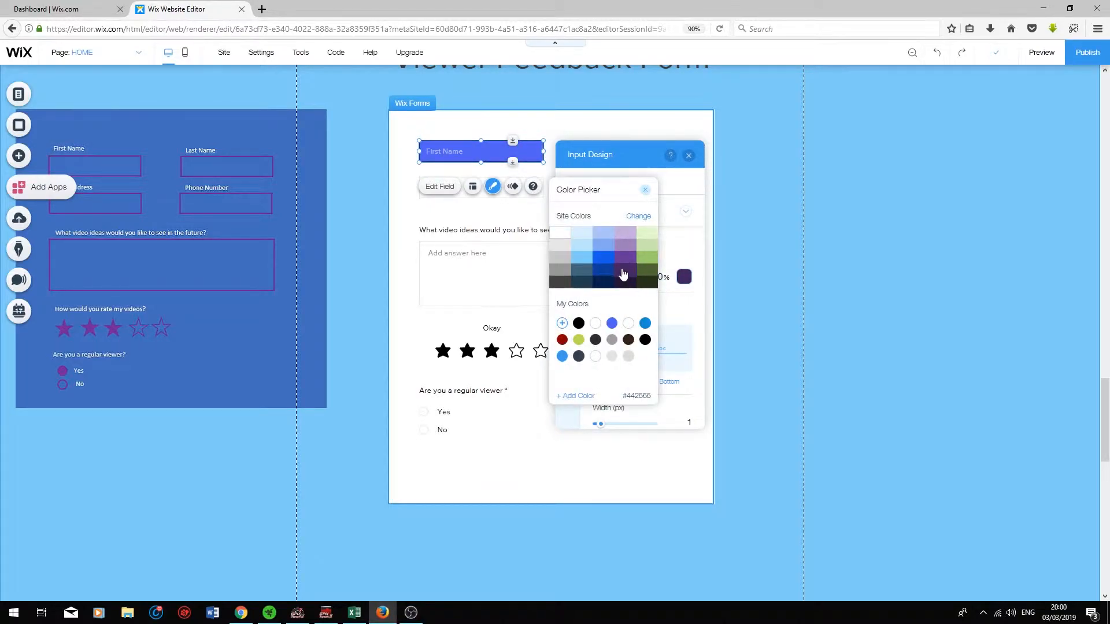
pyautogui.click(673, 315)
pyautogui.click(679, 422)
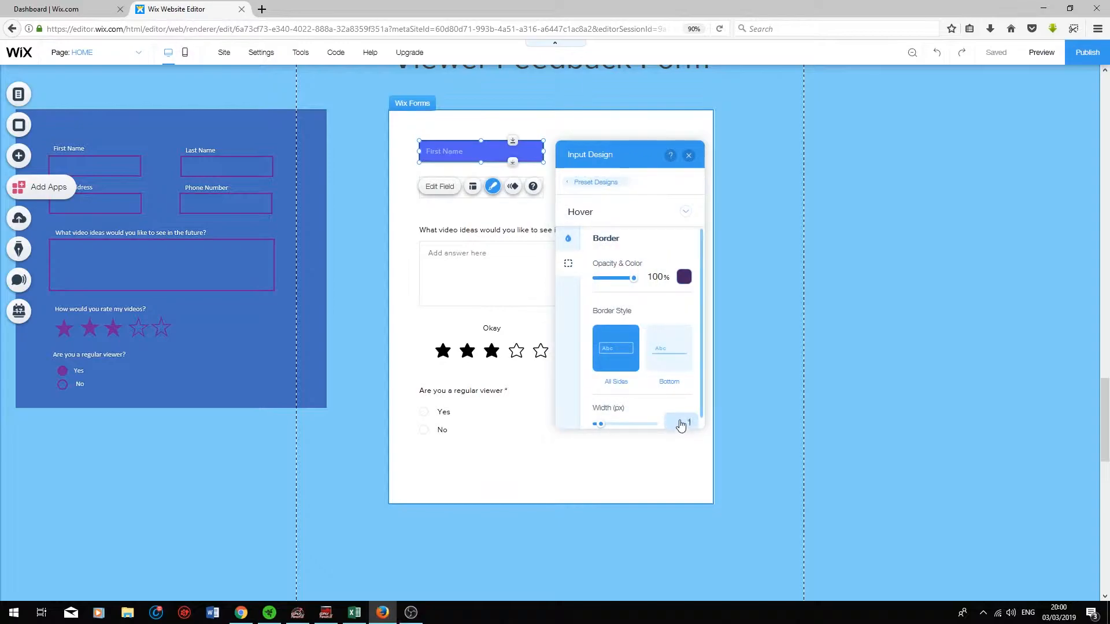
pyautogui.write('3')
pyautogui.press('Return')
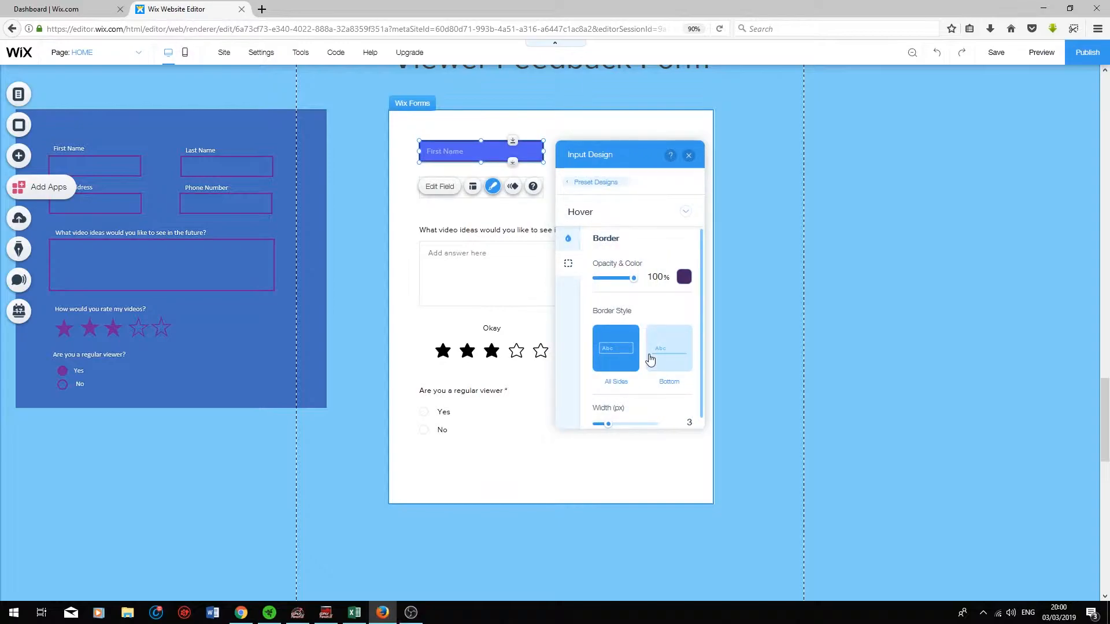
pyautogui.click(687, 212)
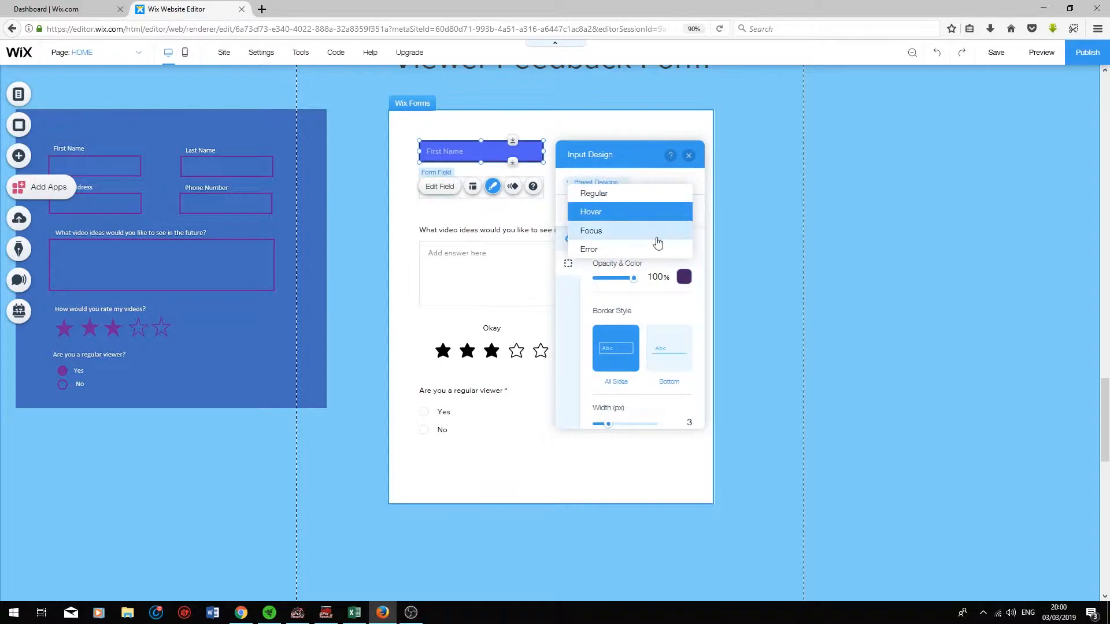
# Step: Style the Focus state with a #5060F2 fill and a 3 px #442565 border
pyautogui.click(596, 233)
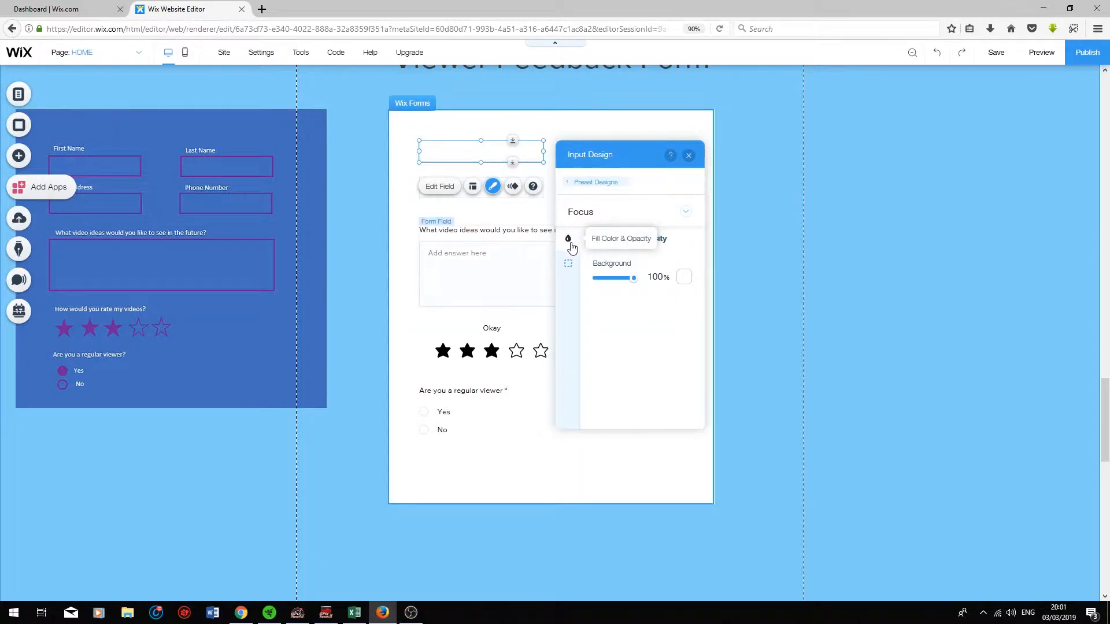
pyautogui.click(685, 279)
pyautogui.click(612, 324)
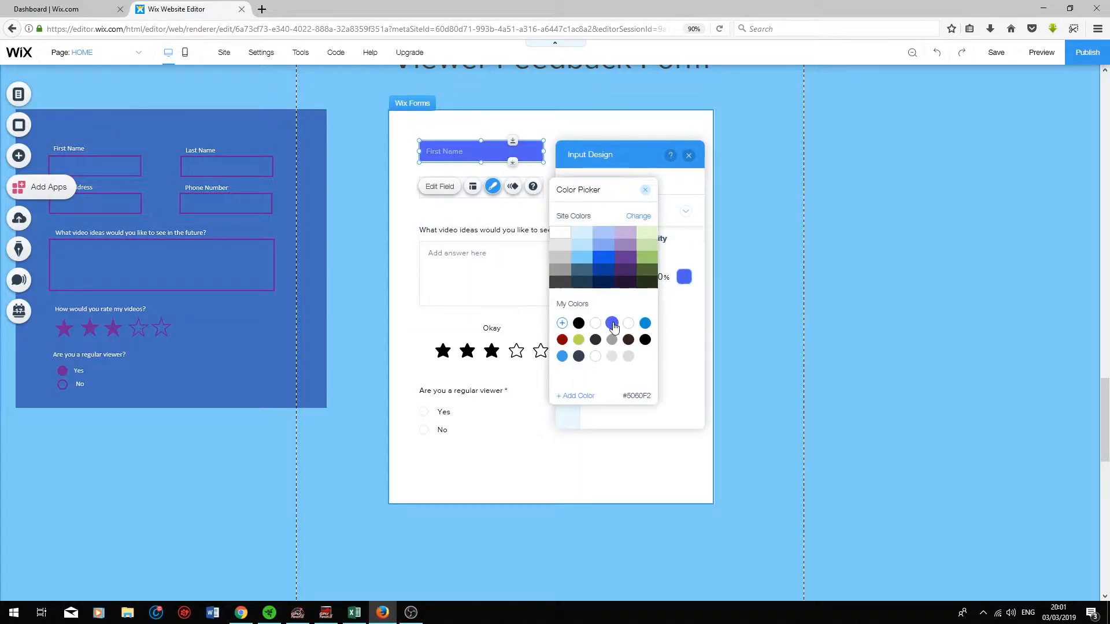
pyautogui.click(691, 322)
pyautogui.click(570, 266)
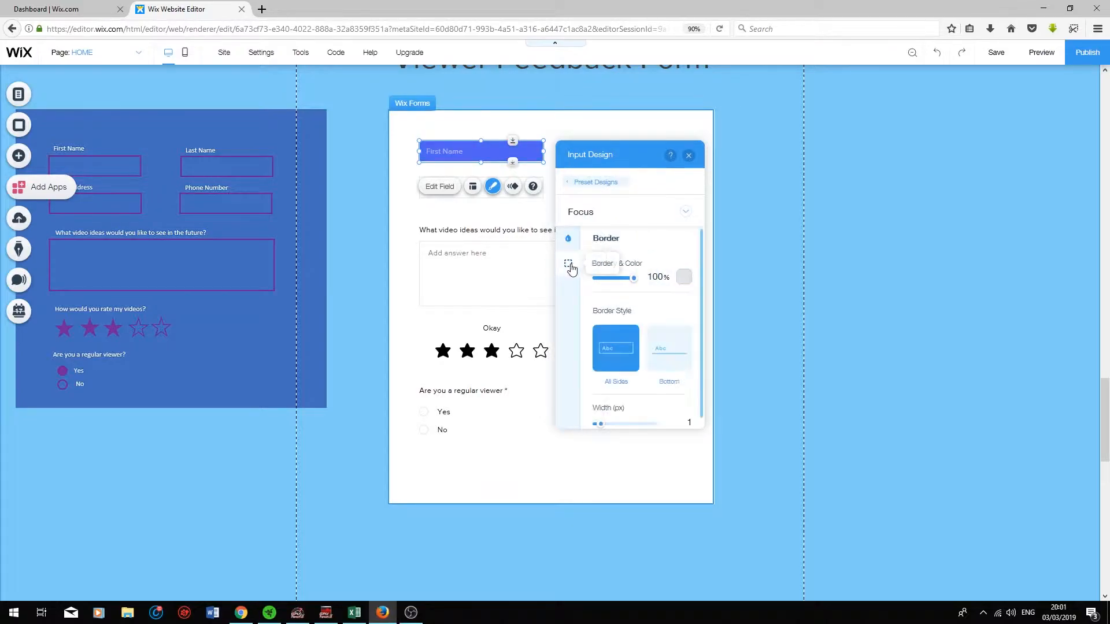
pyautogui.click(683, 277)
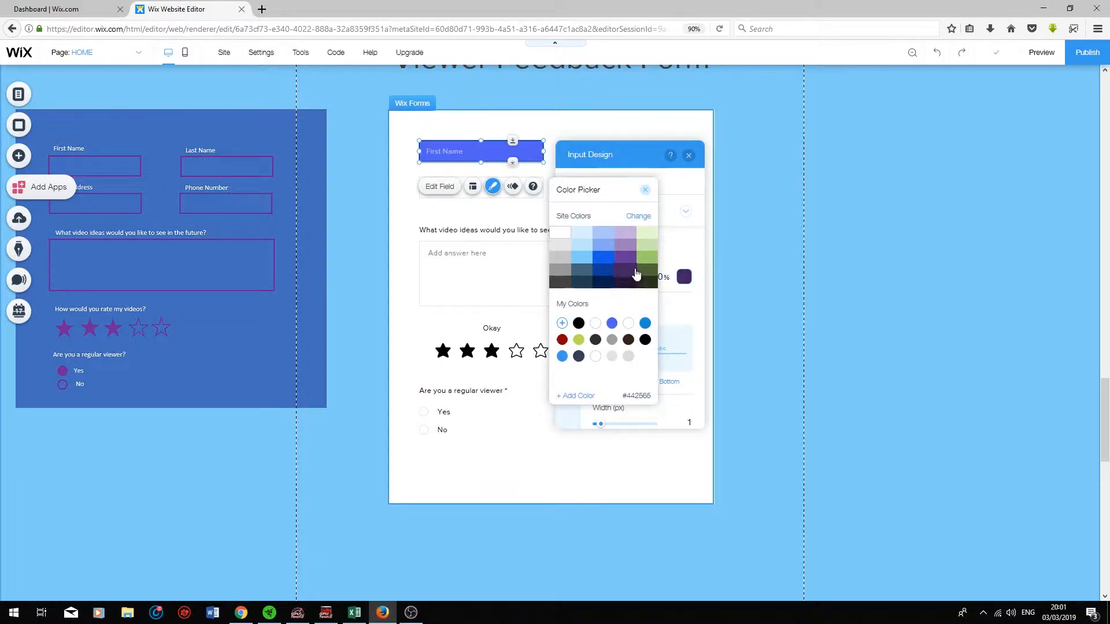
pyautogui.click(625, 274)
pyautogui.click(678, 384)
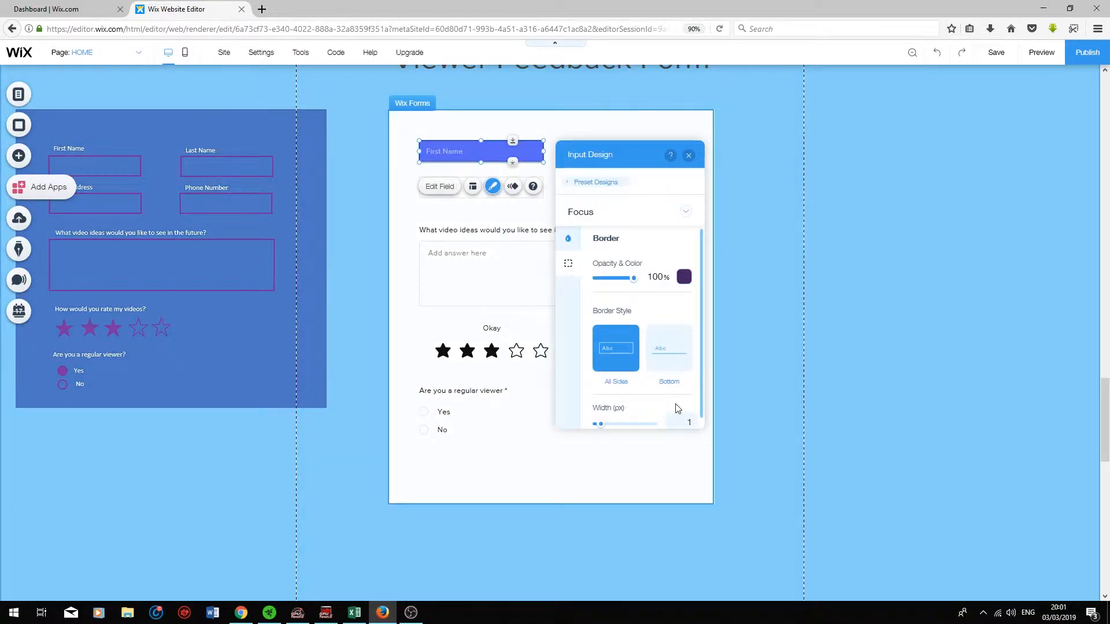
pyautogui.click(686, 424)
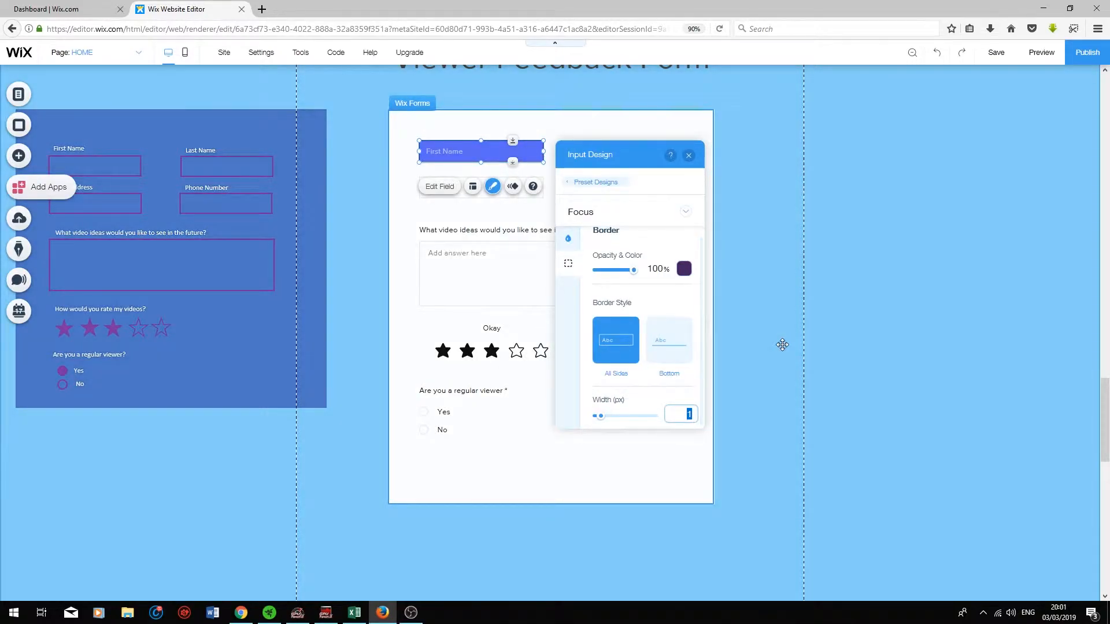
pyautogui.write('3')
pyautogui.press('Return')
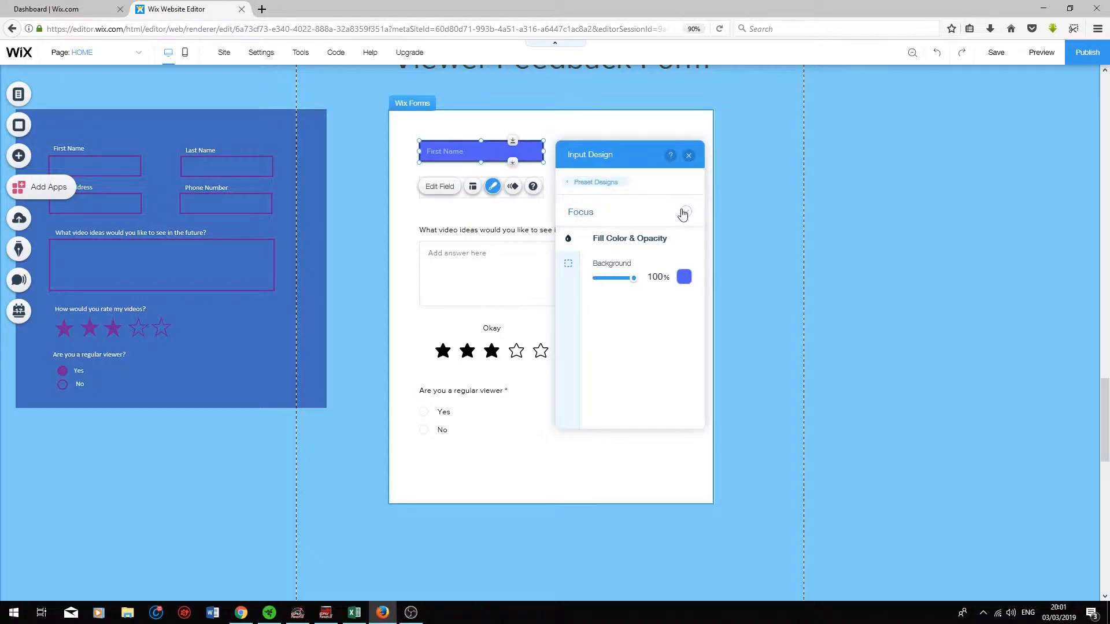
pyautogui.click(683, 214)
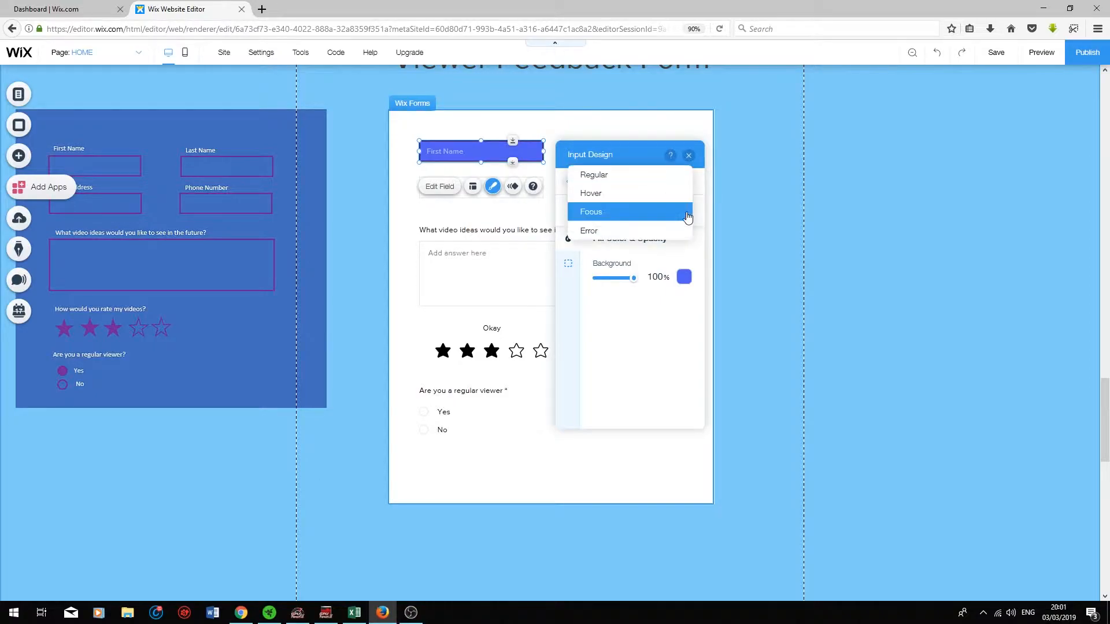
# Step: Give the Error state a dark red fill and pick a new border colour
pyautogui.click(608, 238)
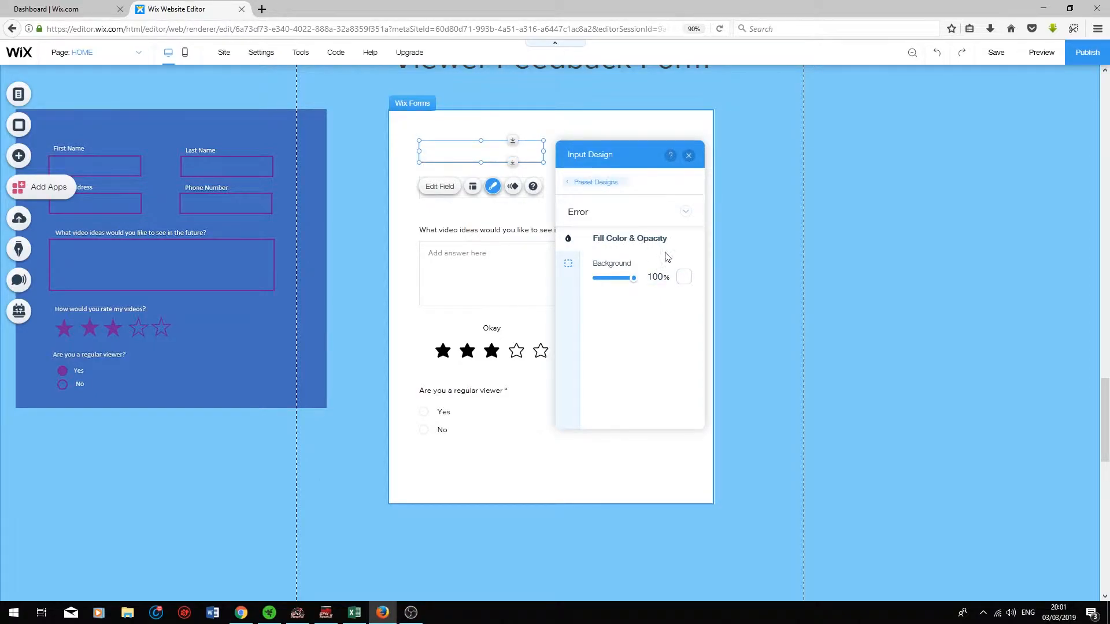
pyautogui.click(684, 278)
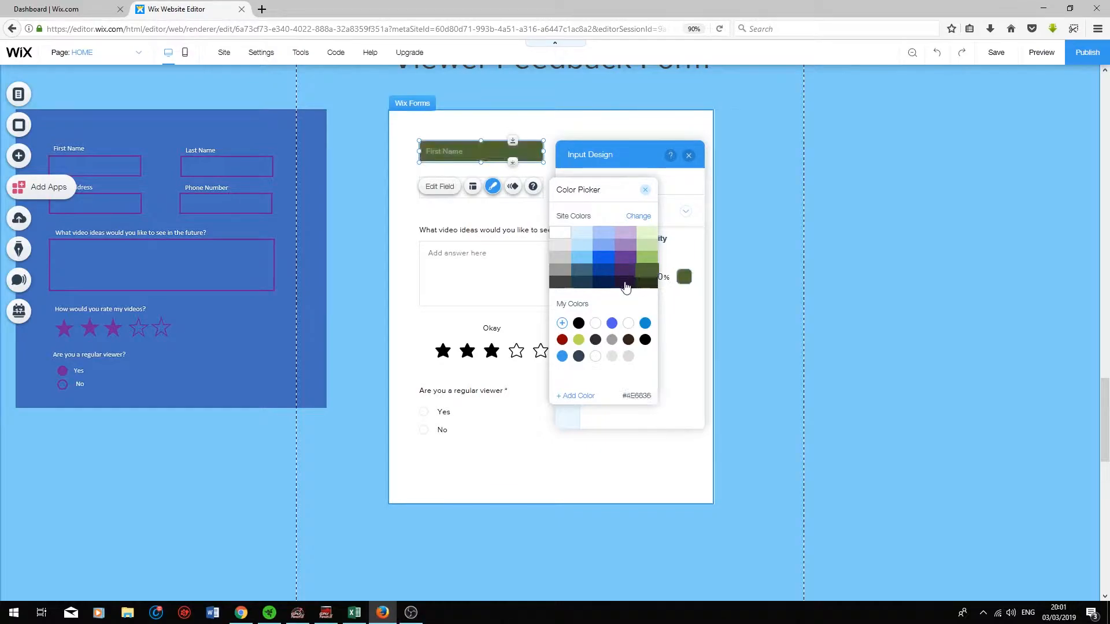
pyautogui.click(562, 339)
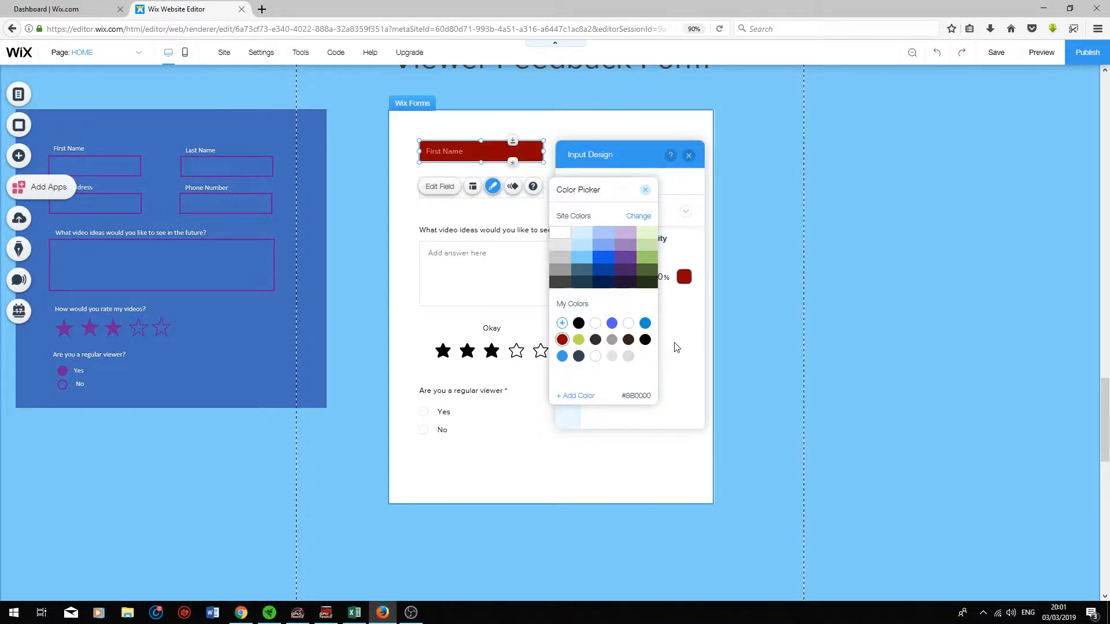
pyautogui.click(567, 287)
pyautogui.click(568, 265)
pyautogui.click(684, 278)
pyautogui.click(560, 234)
pyautogui.click(679, 237)
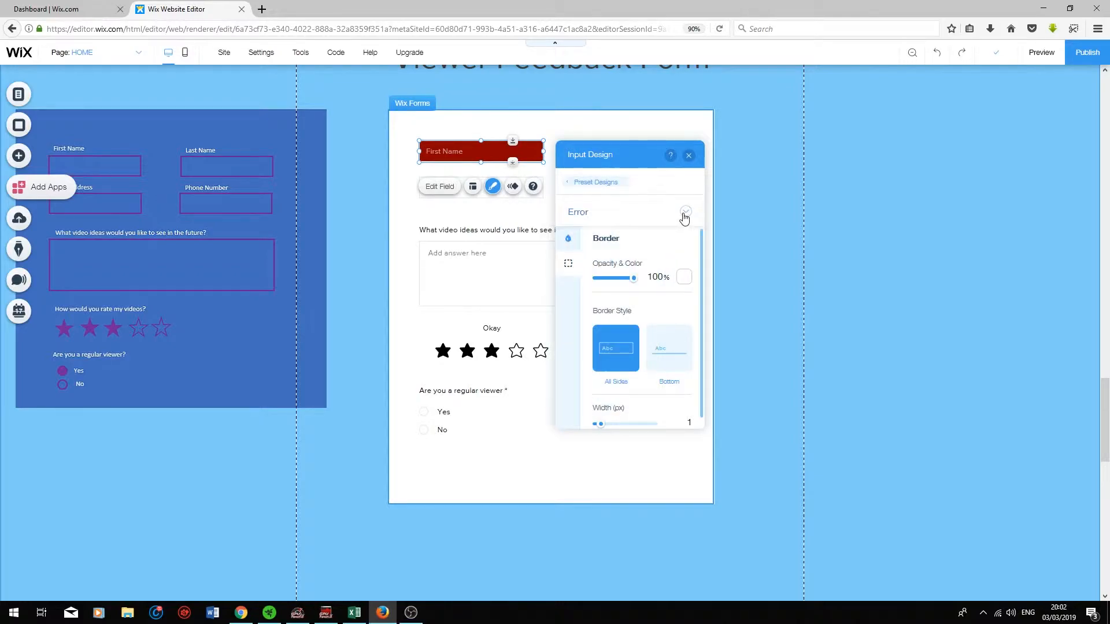
# Step: Preview the Error state, then return to the input preset designs
pyautogui.click(685, 213)
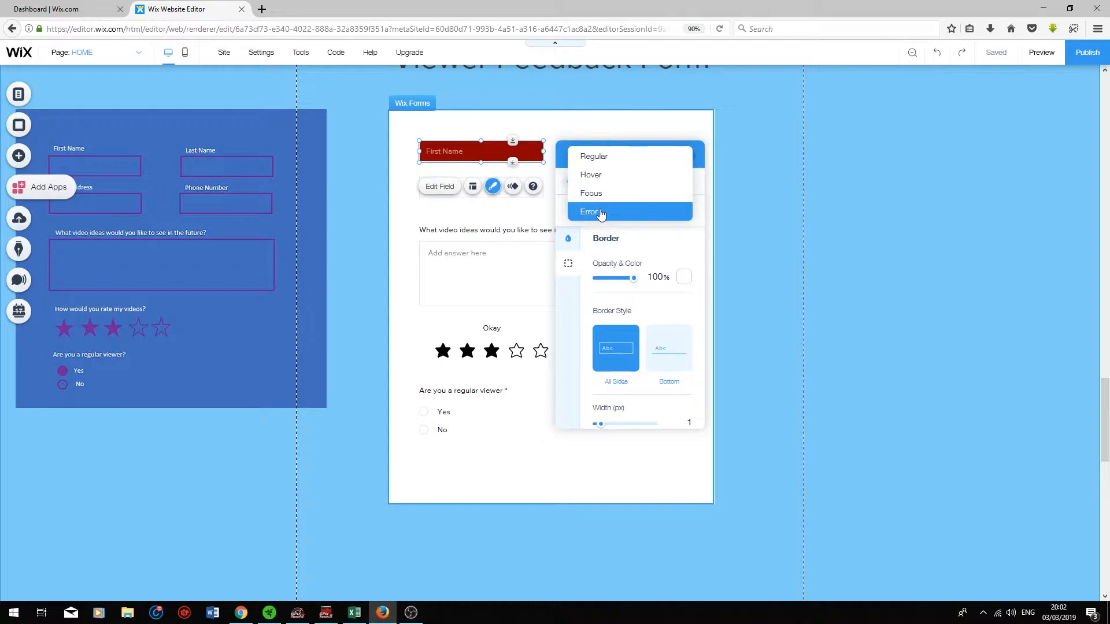
pyautogui.click(673, 237)
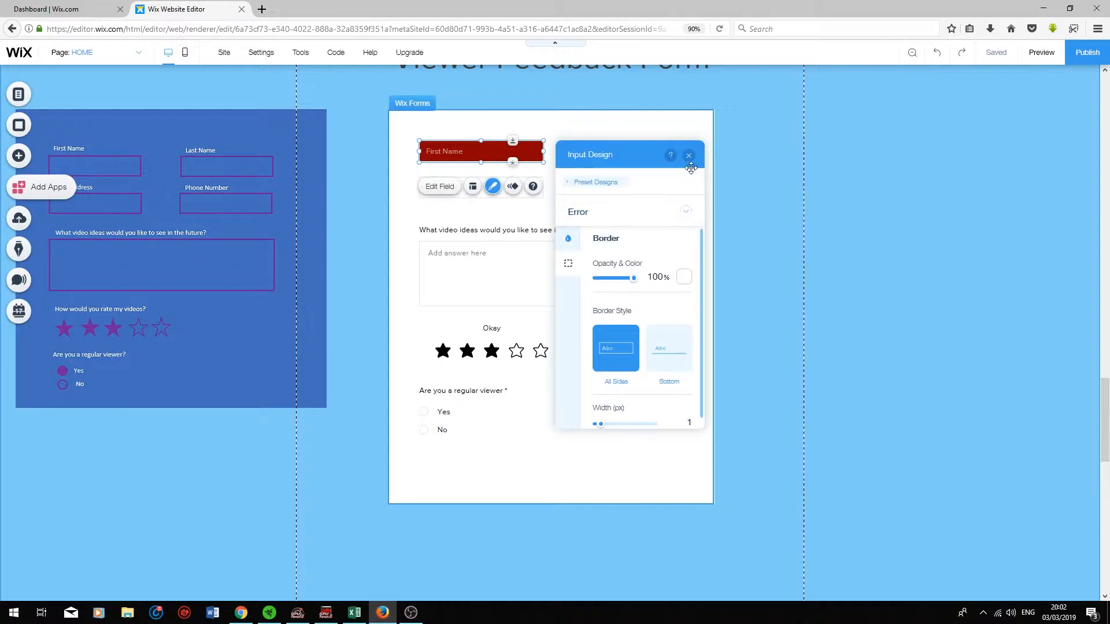
pyautogui.click(602, 184)
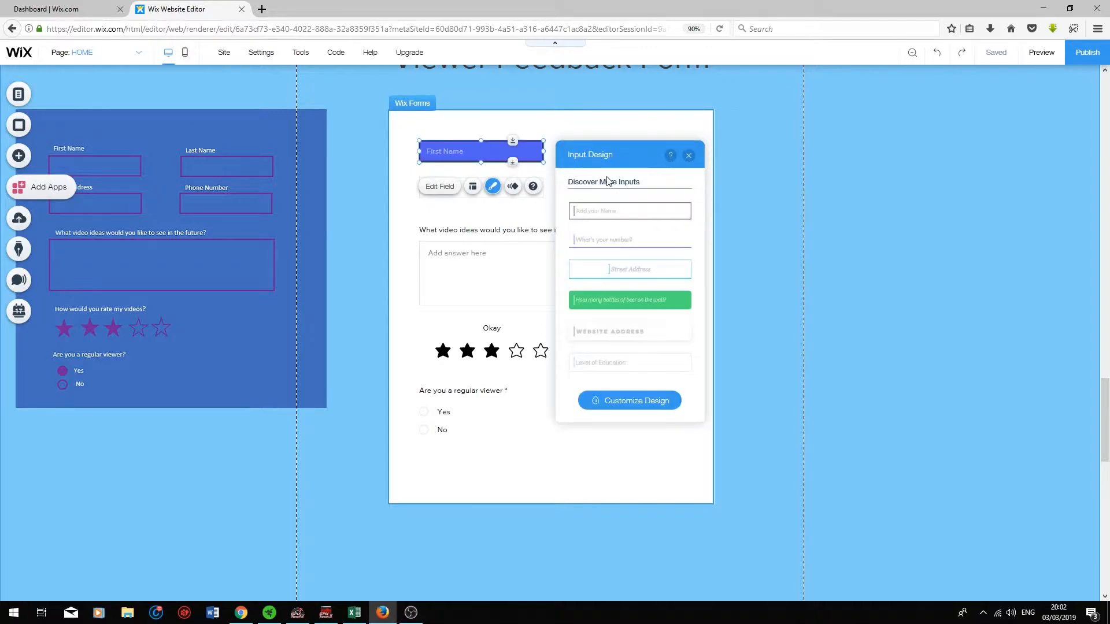
# Step: Apply the blue-purple input design to the Last Name, Email, Phone and First Name fields
pyautogui.click(685, 154)
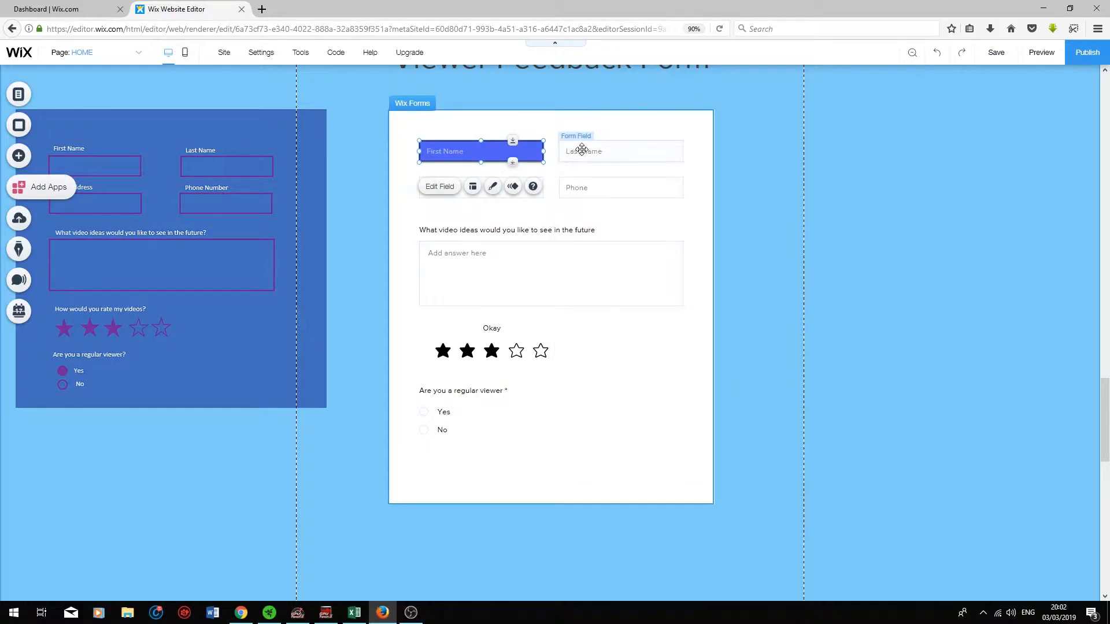
pyautogui.click(570, 151)
pyautogui.click(499, 184)
pyautogui.click(586, 192)
pyautogui.click(470, 152)
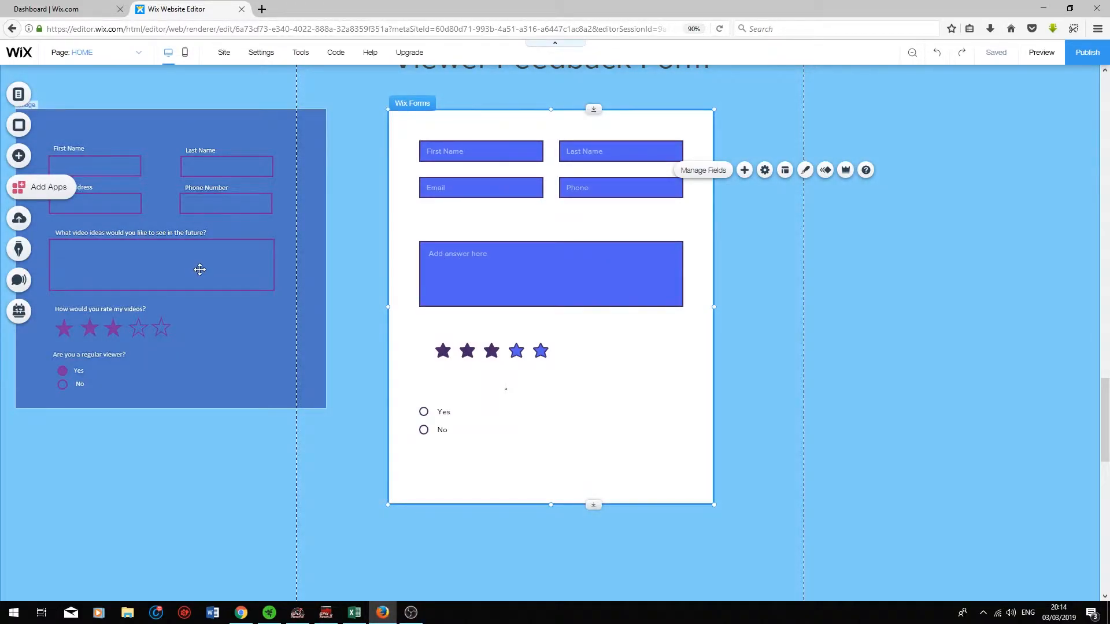
pyautogui.click(615, 343)
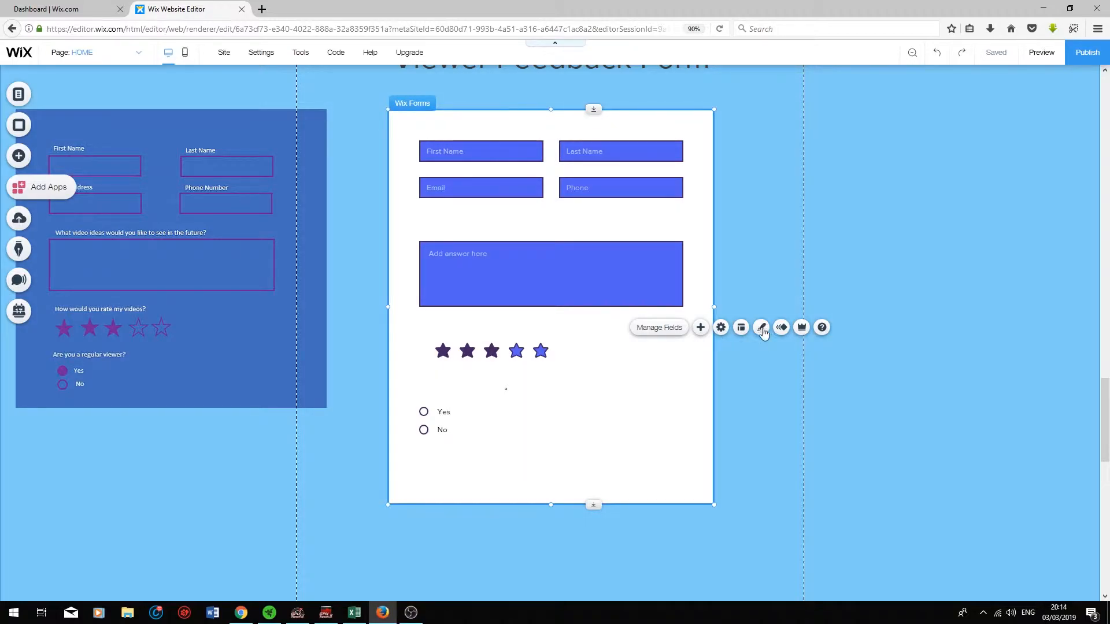
# Step: Set the form's Container Box fill colour to the blue #5060F2 swatch
pyautogui.click(762, 327)
pyautogui.click(789, 352)
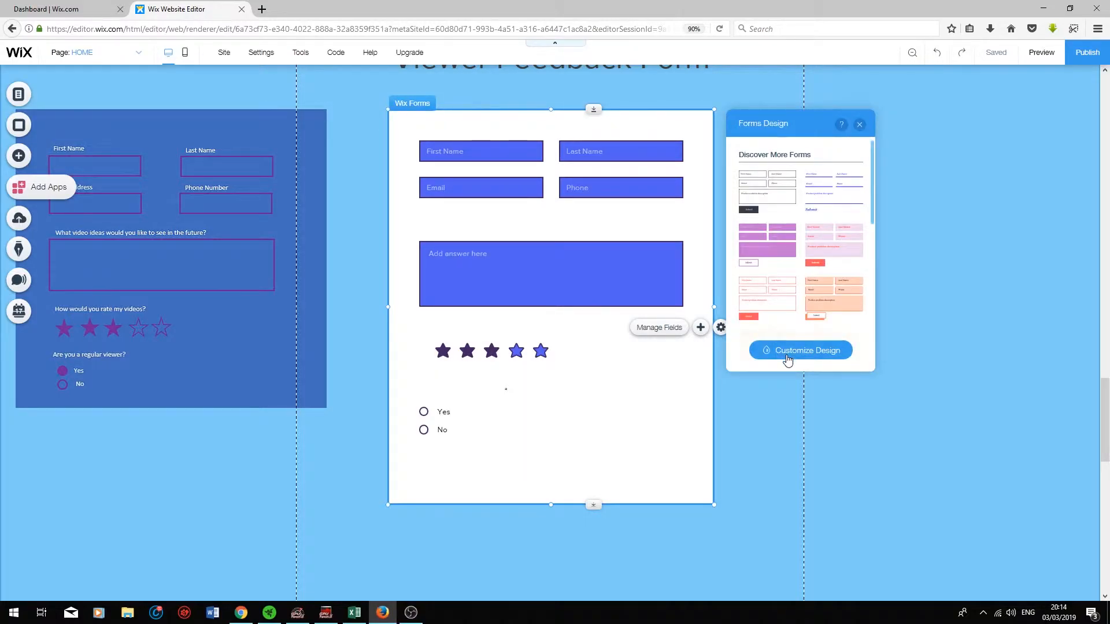
pyautogui.click(839, 177)
pyautogui.click(821, 234)
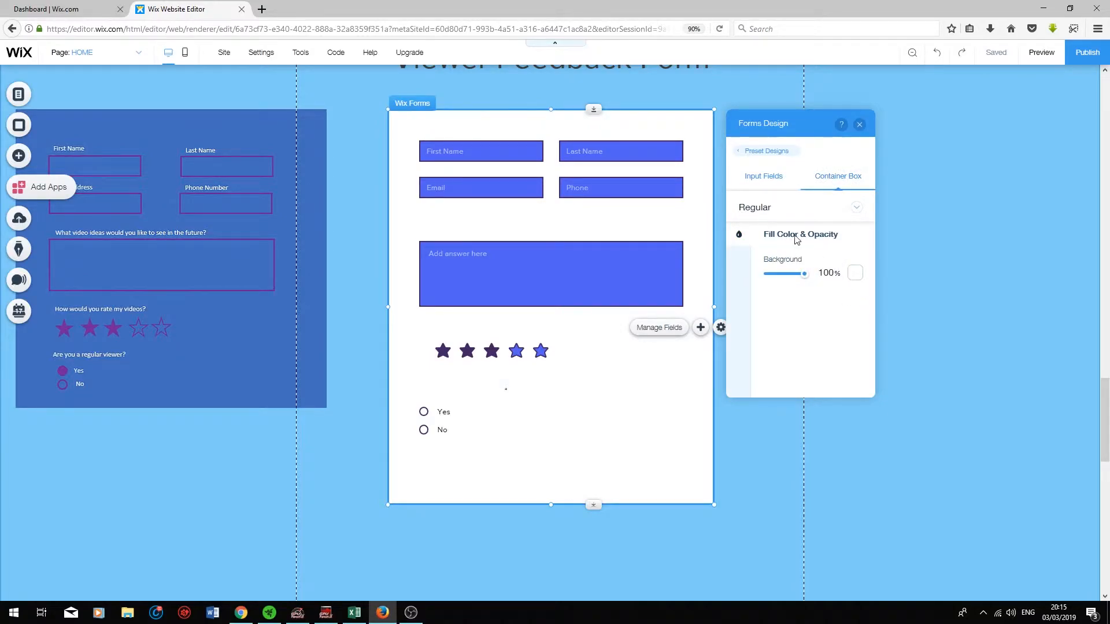
pyautogui.click(854, 273)
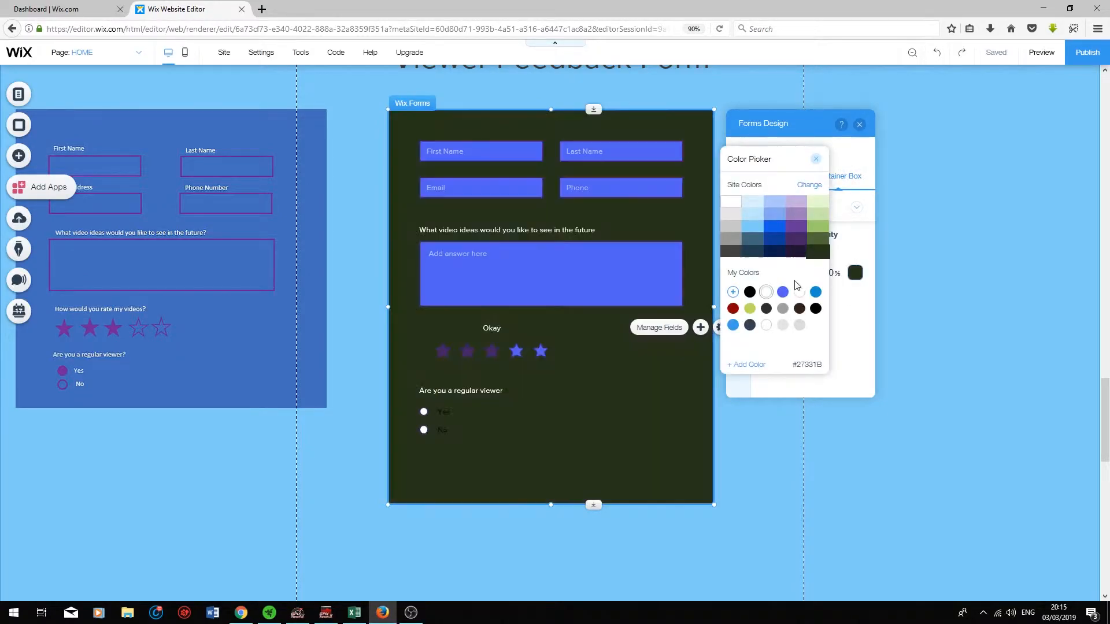
pyautogui.click(782, 293)
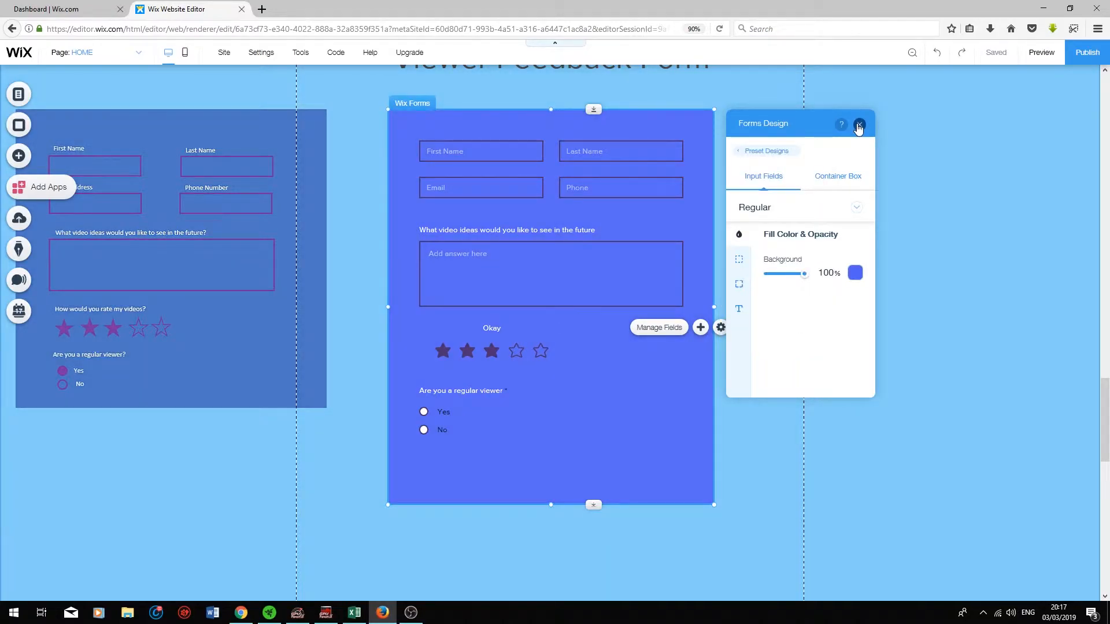
pyautogui.click(859, 126)
pyautogui.scroll(1, 607, 513)
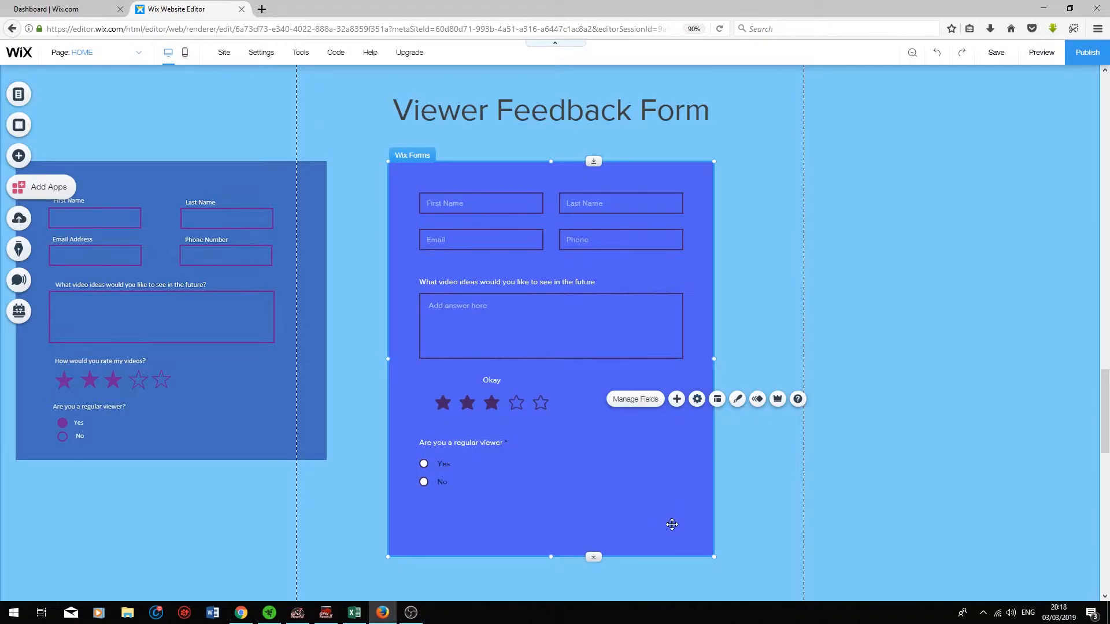
# Step: Restore the form's Submit button and place it at the bottom right
pyautogui.click(676, 450)
pyautogui.click(738, 497)
pyautogui.moveTo(859, 235)
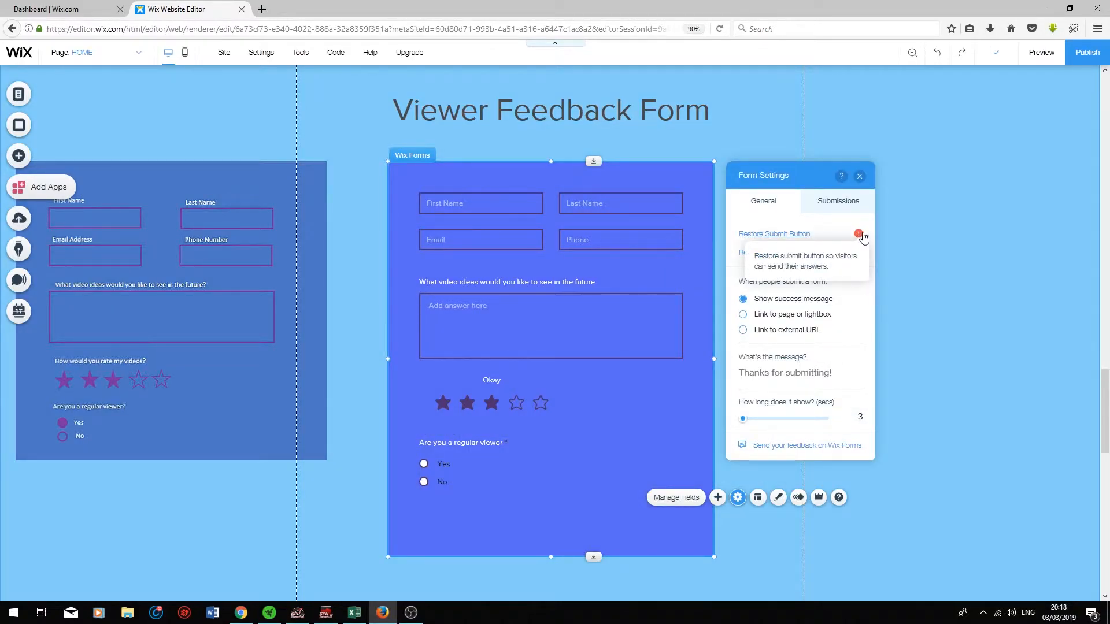
pyautogui.click(863, 237)
pyautogui.moveTo(656, 361); pyautogui.dragTo(650, 491)
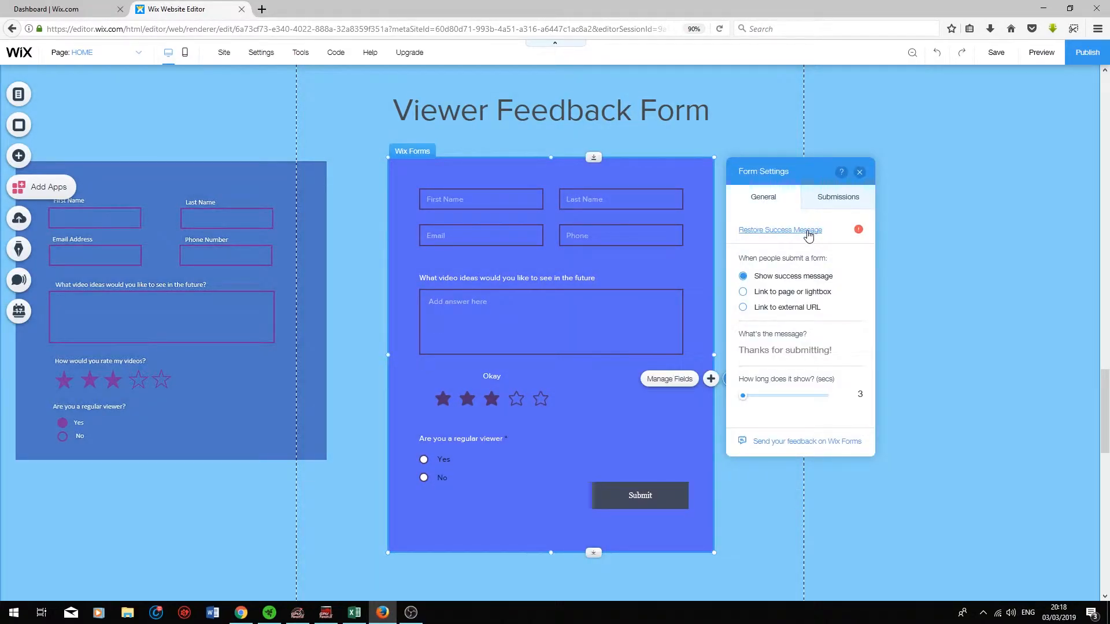
# Step: Restore the 'Thanks for submitting!' success message and review the Submissions settings
pyautogui.click(809, 232)
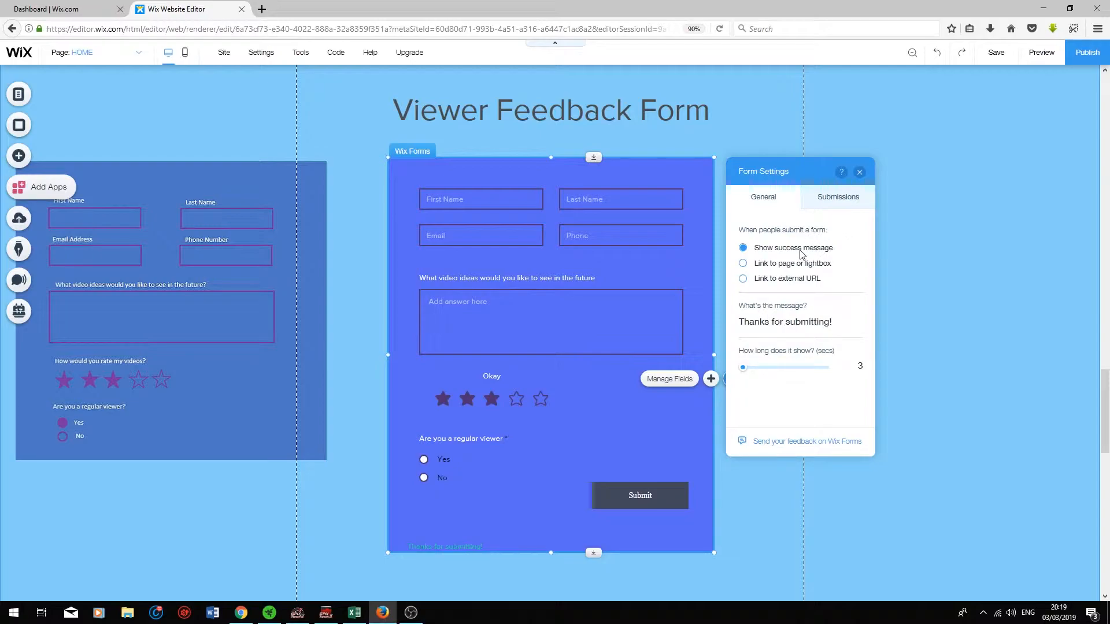
pyautogui.click(820, 197)
pyautogui.scroll(-2, 812, 289)
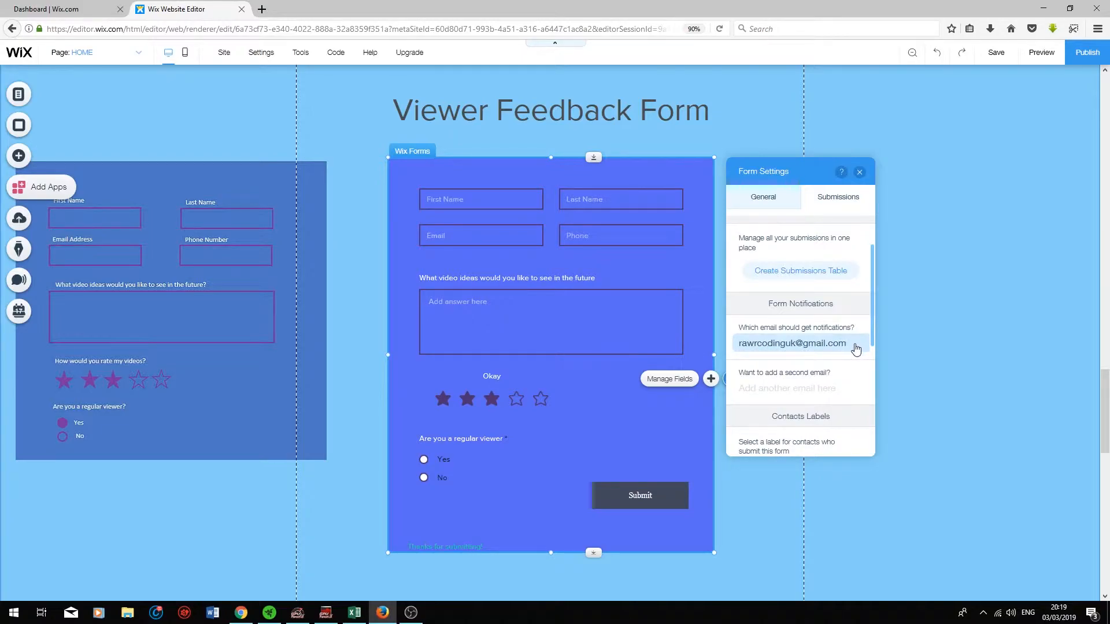
pyautogui.scroll(-5, 821, 399)
pyautogui.scroll(1, 798, 236)
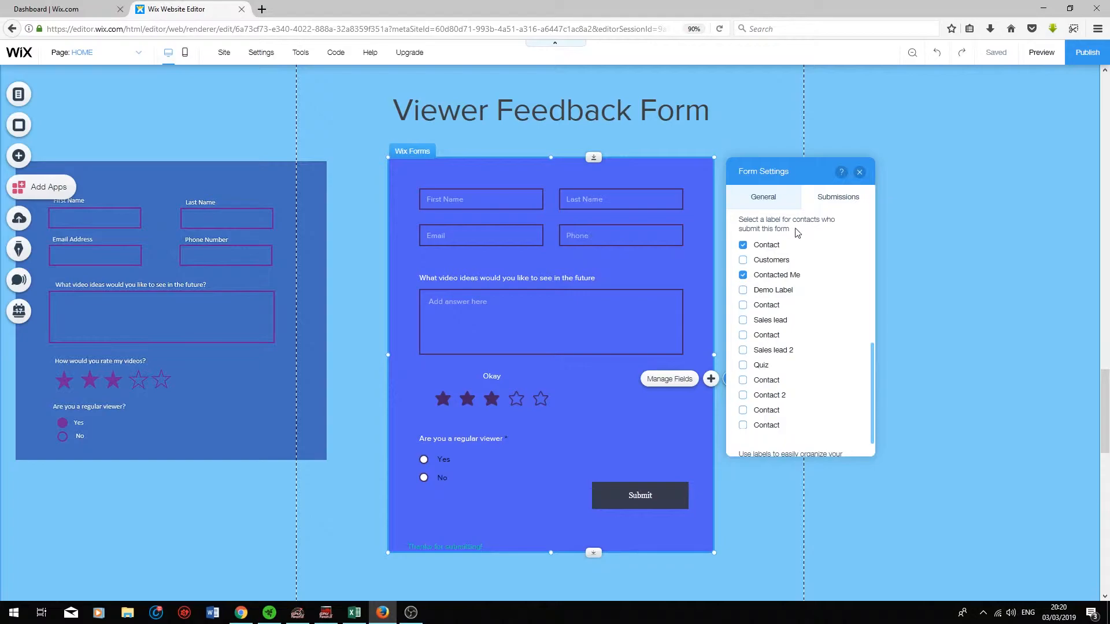
pyautogui.scroll(5, 847, 315)
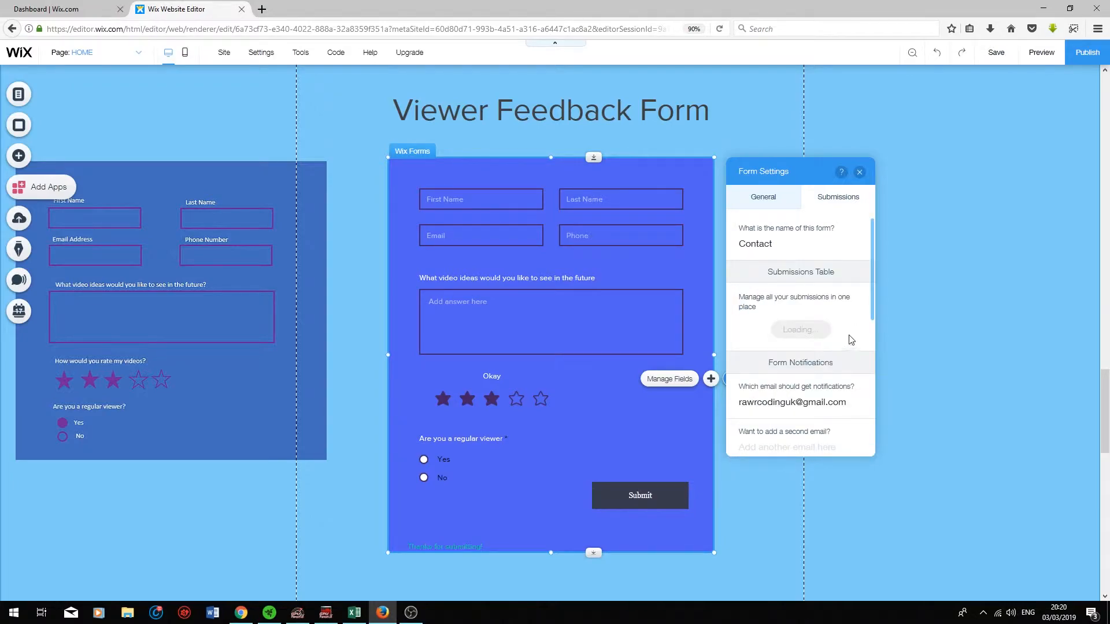
pyautogui.click(860, 171)
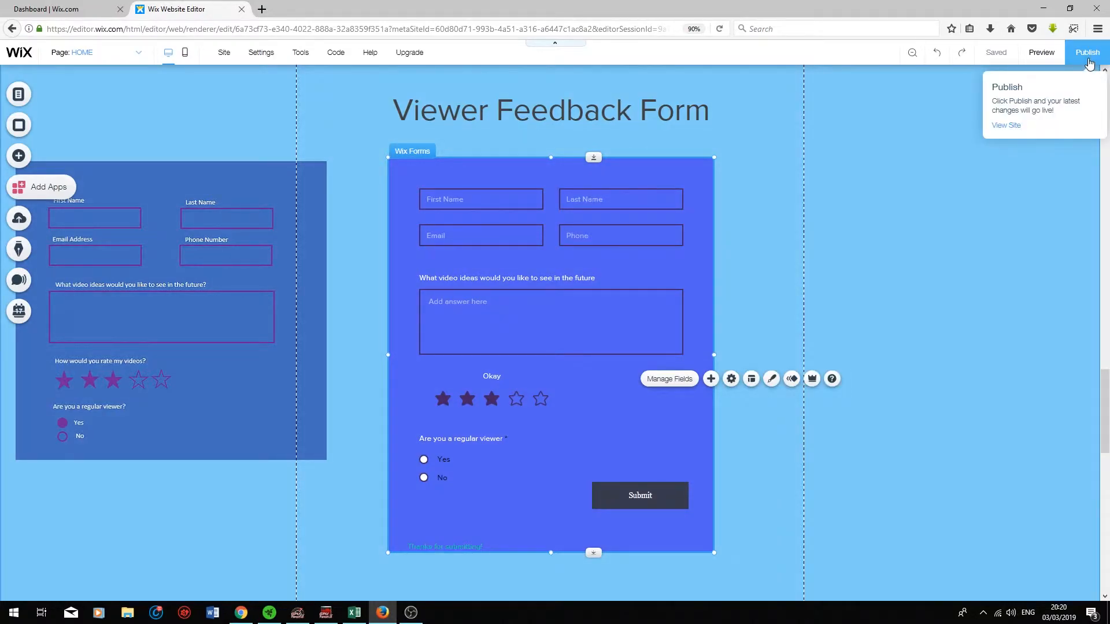
# Step: Publish the site, open it live, and enter a test name, e-mail and 'More videos!' answer
pyautogui.click(1087, 58)
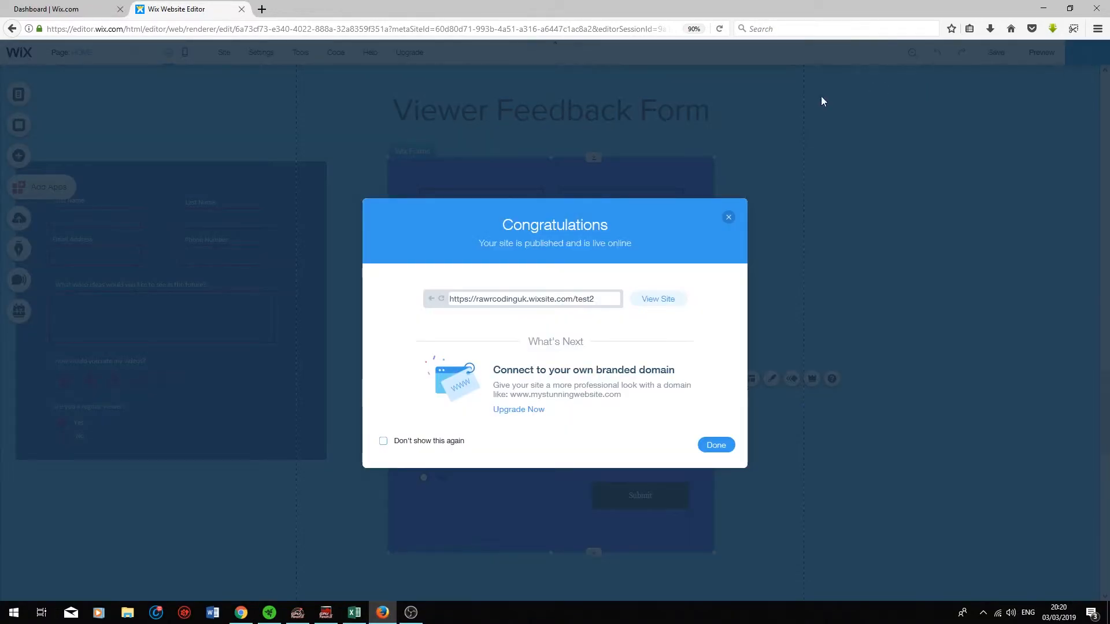
pyautogui.click(659, 300)
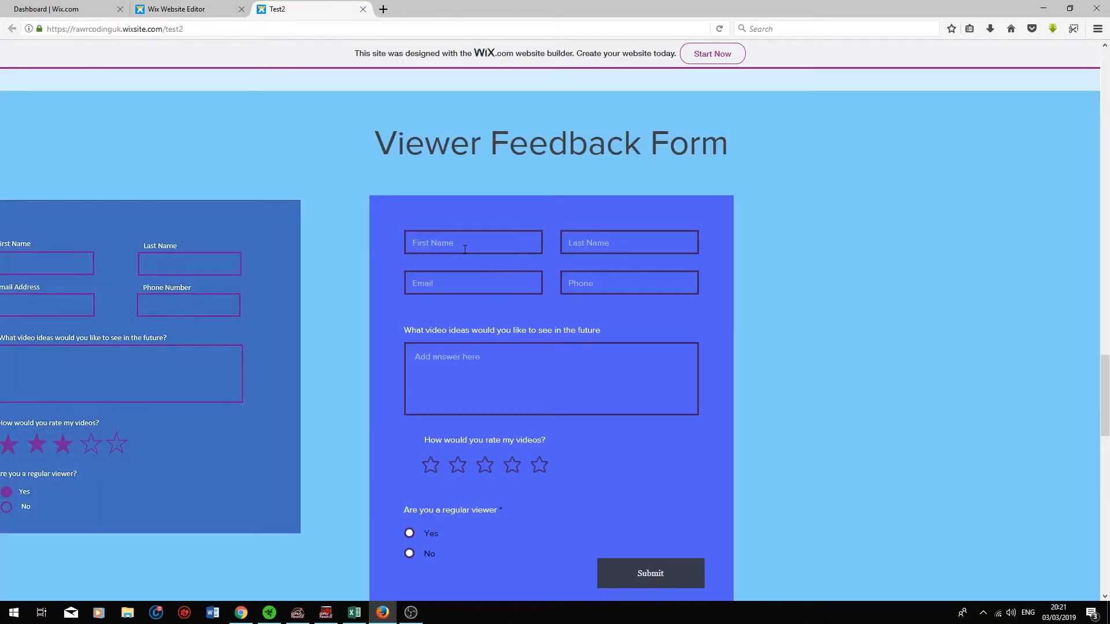
pyautogui.click(465, 250)
pyautogui.write('C')
pyautogui.write('Fu')
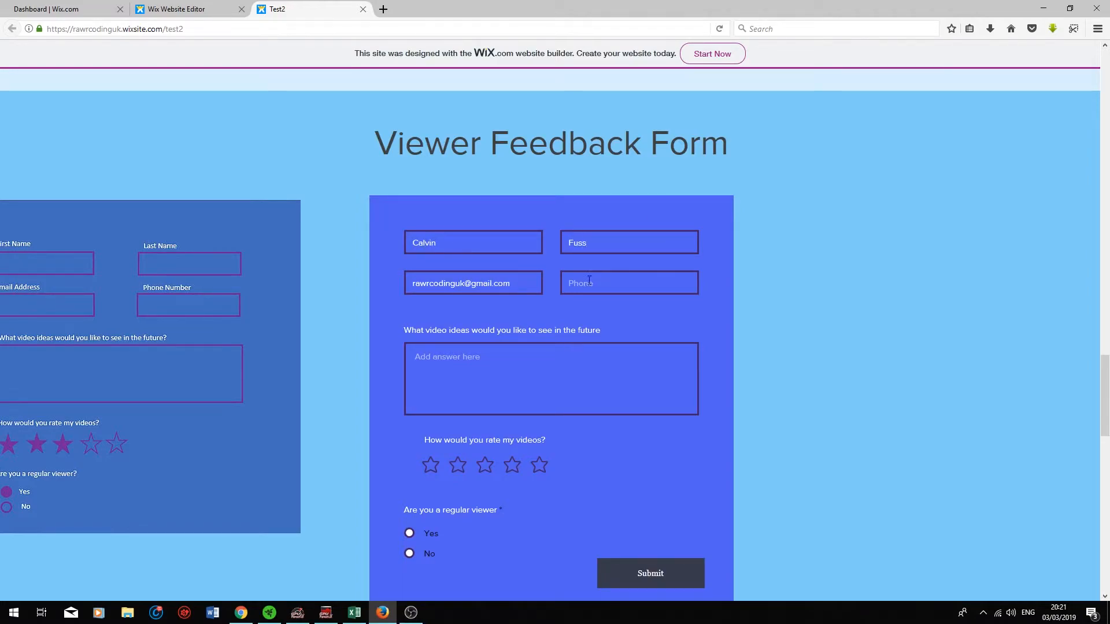
pyautogui.write('More video')
pyautogui.write('s!')
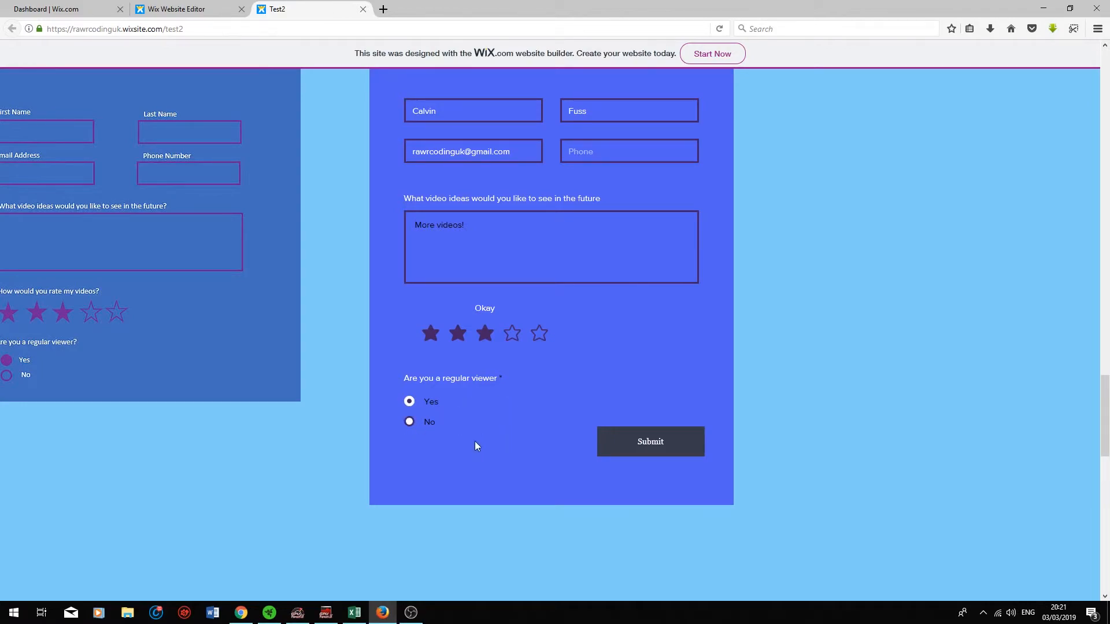
# Step: Submit the test entry, check the form clears, and close the live site
pyautogui.click(635, 442)
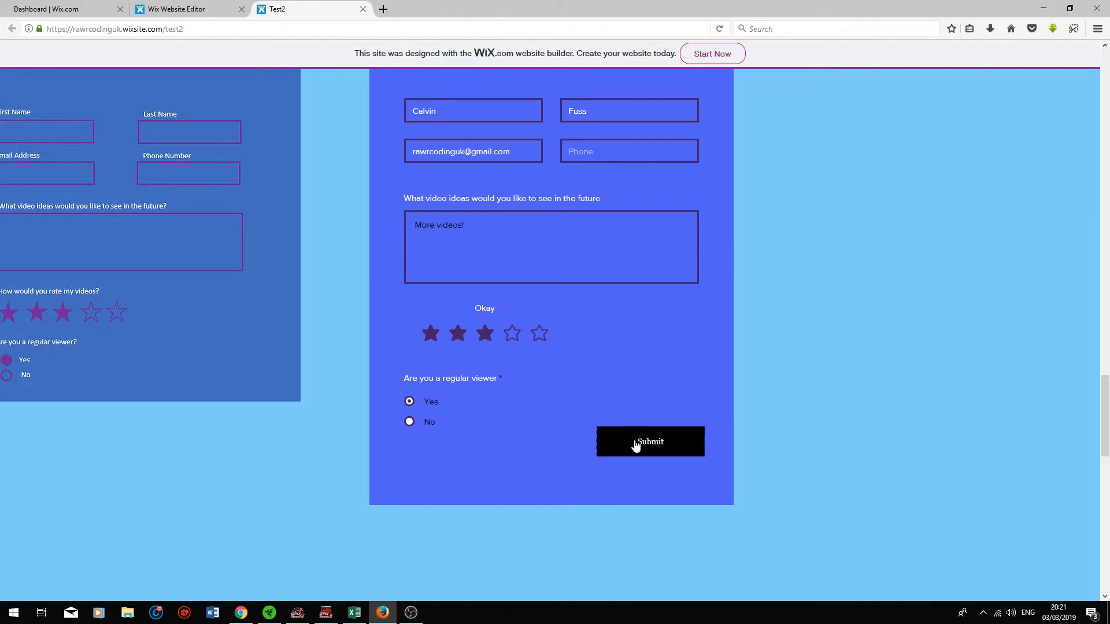
pyautogui.moveTo(484, 502); pyautogui.dragTo(394, 501)
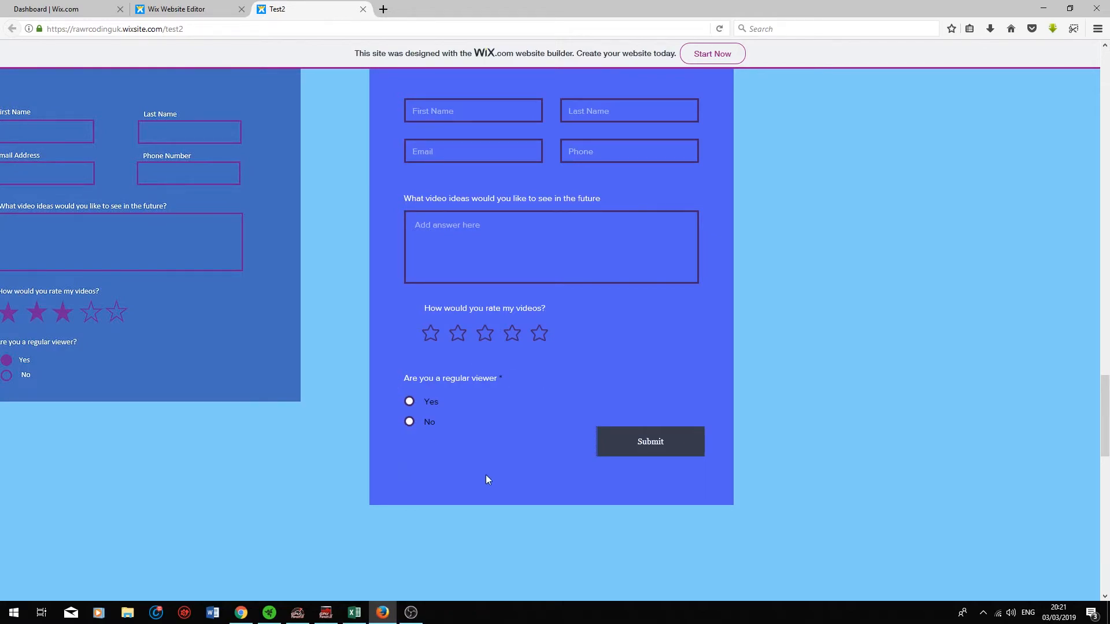
pyautogui.scroll(1, 469, 476)
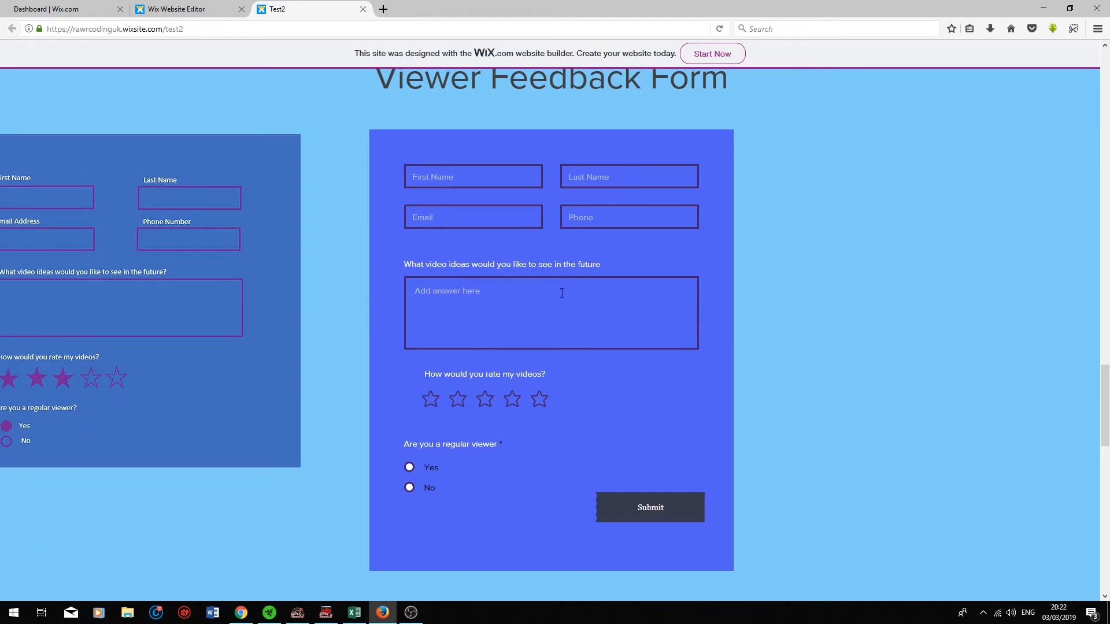
pyautogui.hotkey('ctrl', 'w')
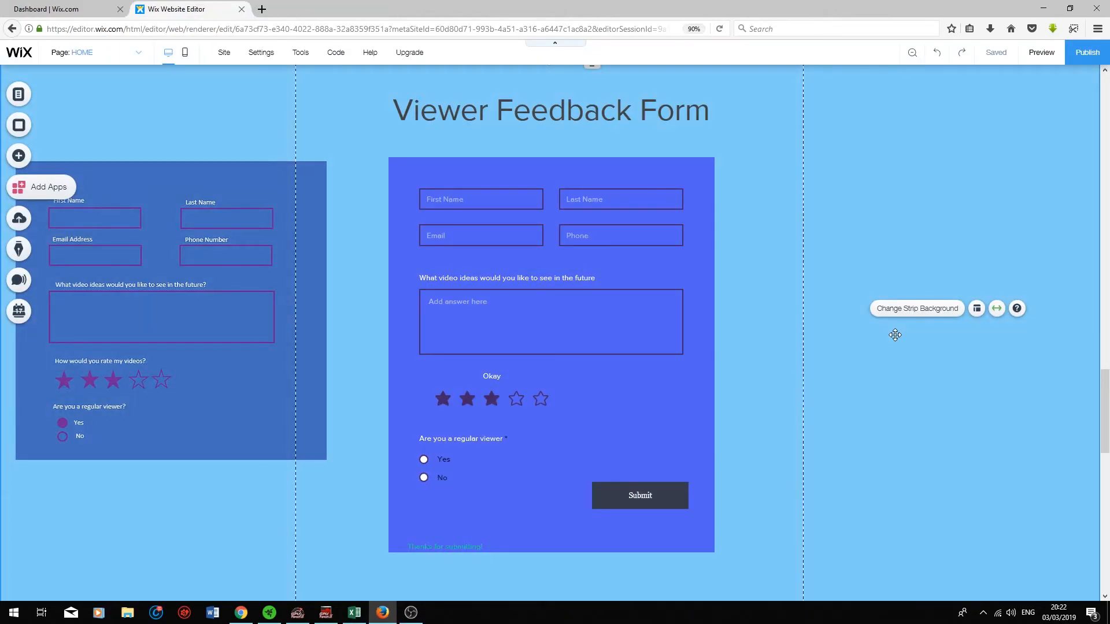